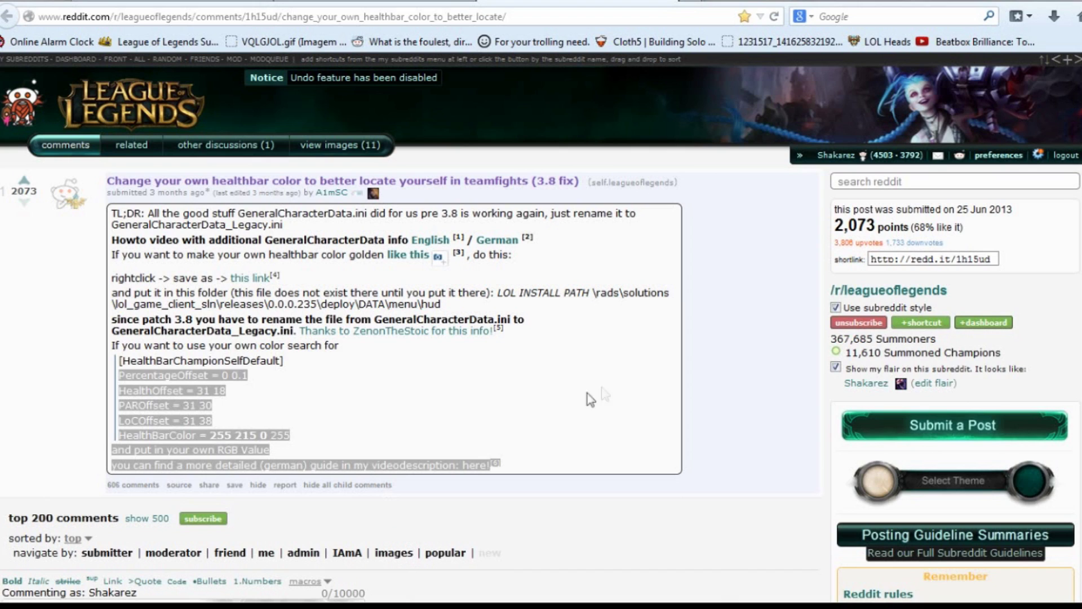
Read through the Reddit healthbar guide post, scrolling it up and down
left_click(625, 384)
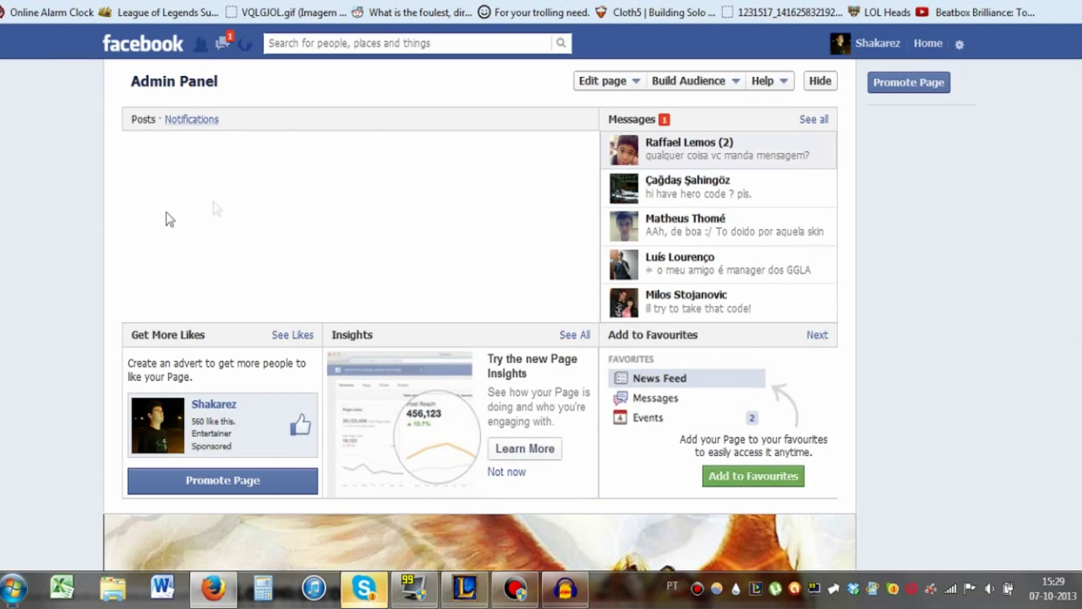
scroll(7, 271, "down", 9)
scroll(8, 271, "down", 9)
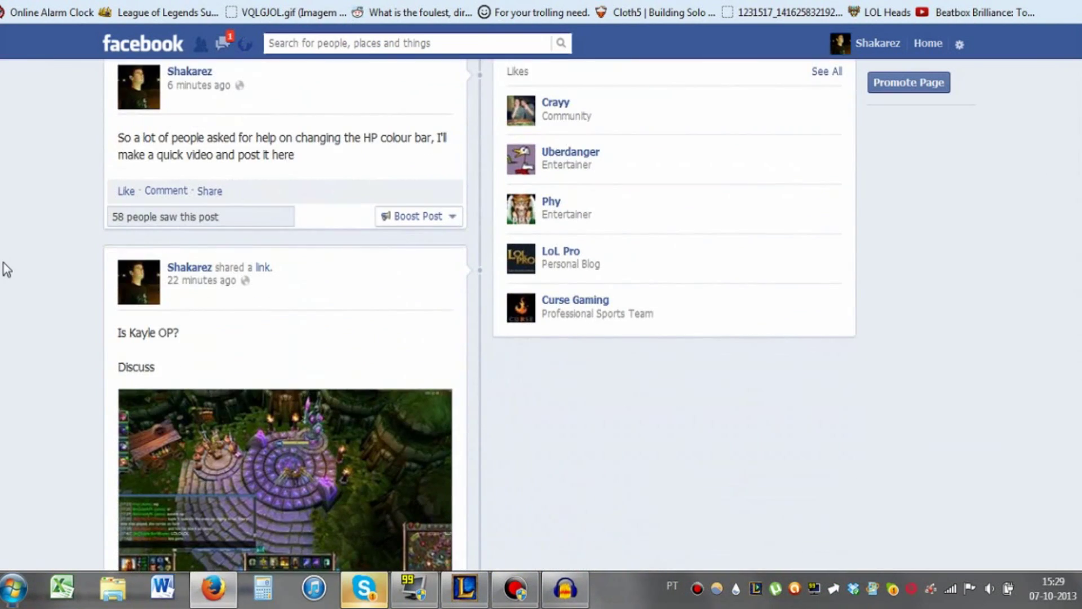
scroll(7, 270, "up", 5)
scroll(8, 270, "down", 12)
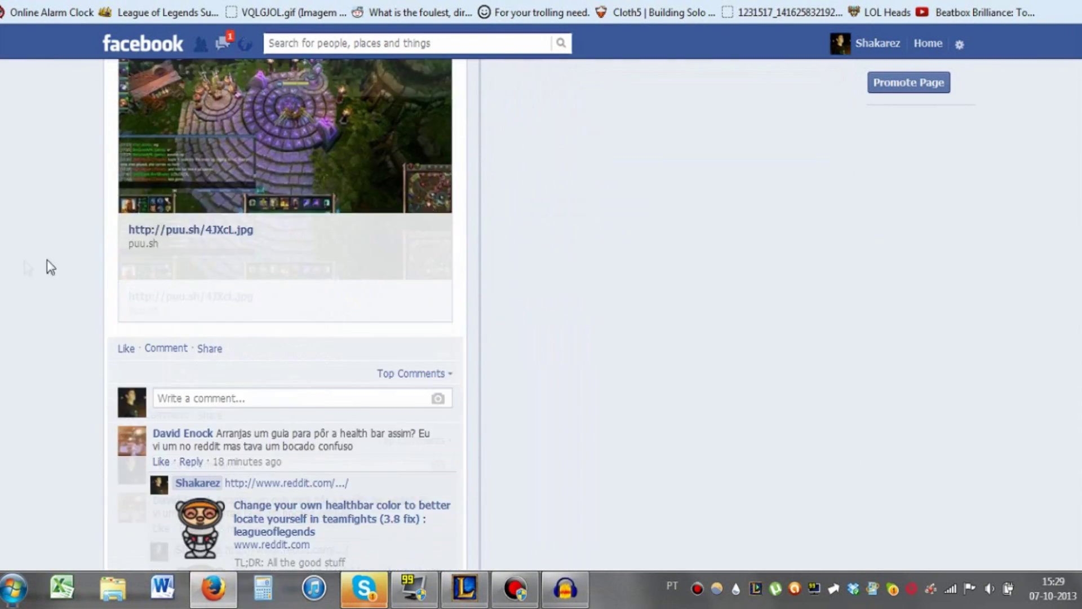
scroll(46, 262, "up", 1)
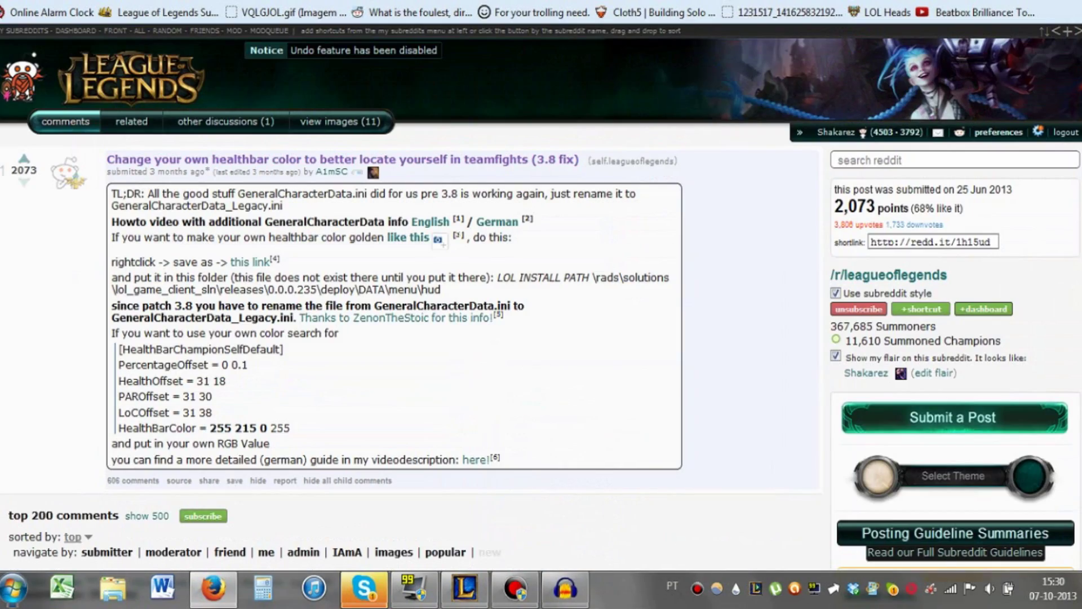
scroll(460, 287, "down", 3)
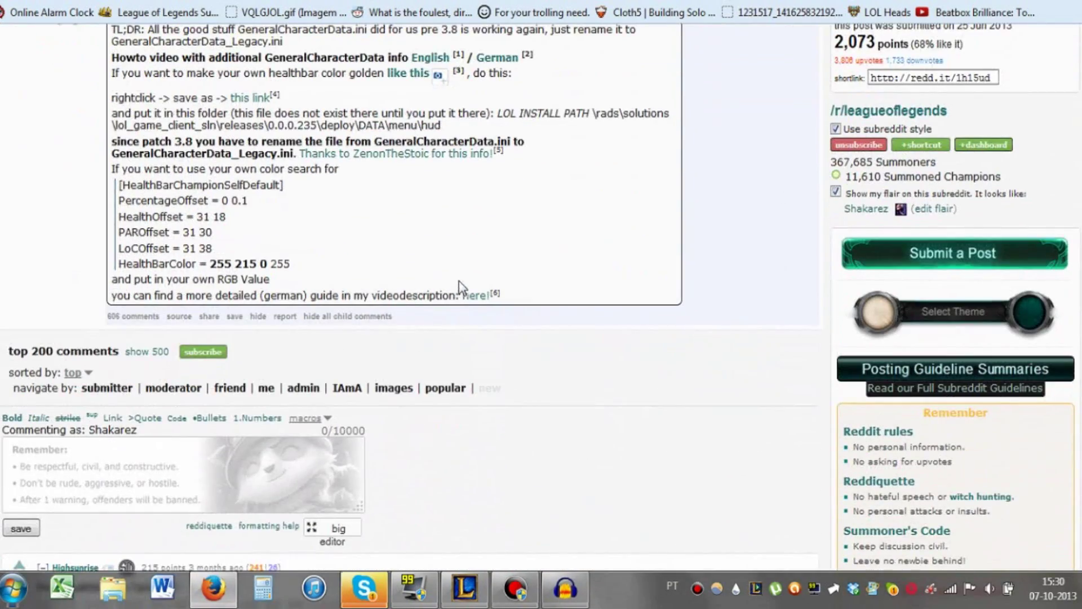
scroll(460, 277, "up", 3)
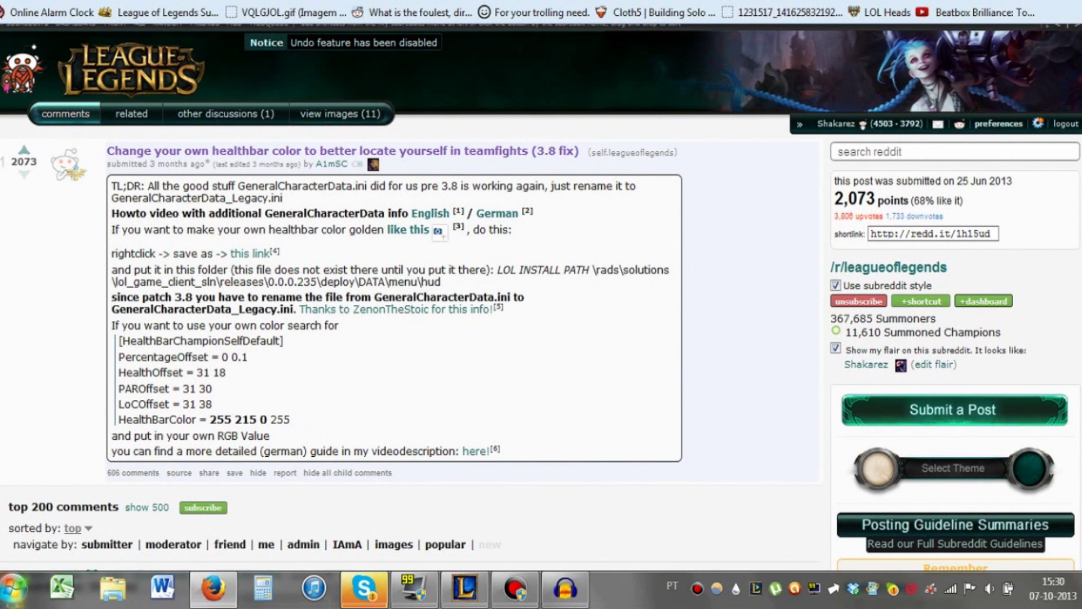
Open the Computer view of the drives from the Start menu
left_click(13, 589)
left_click(13, 588)
left_click(13, 588)
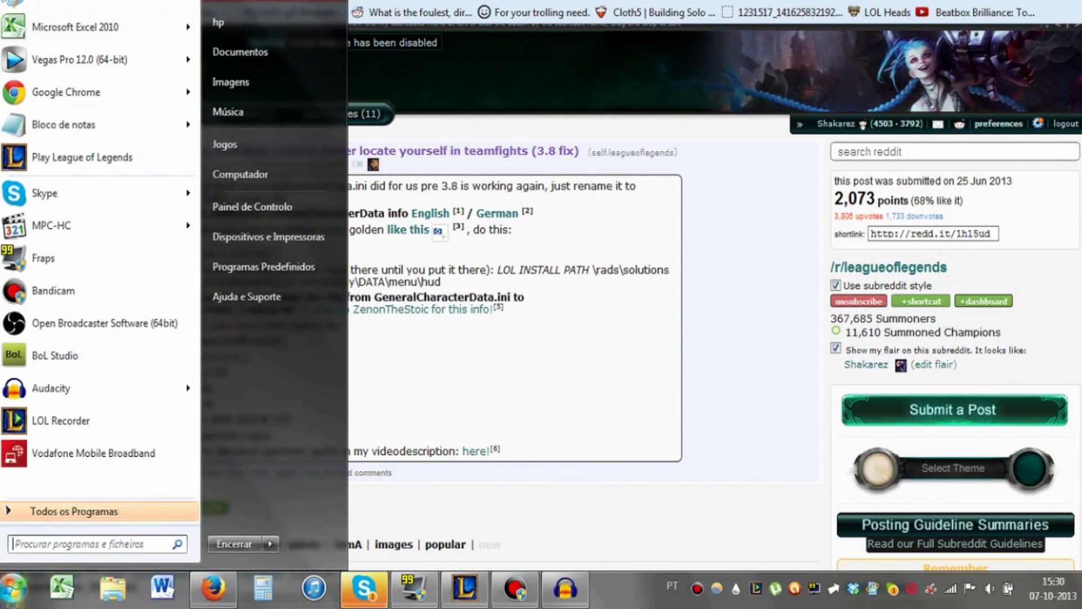
left_click(14, 589)
left_click(13, 589)
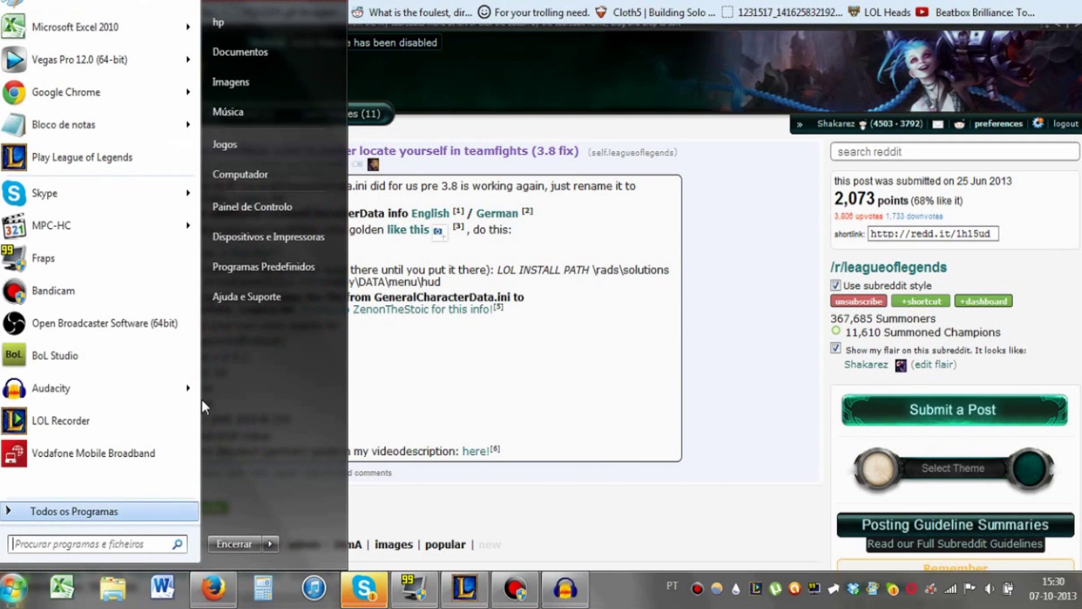
left_click(242, 174)
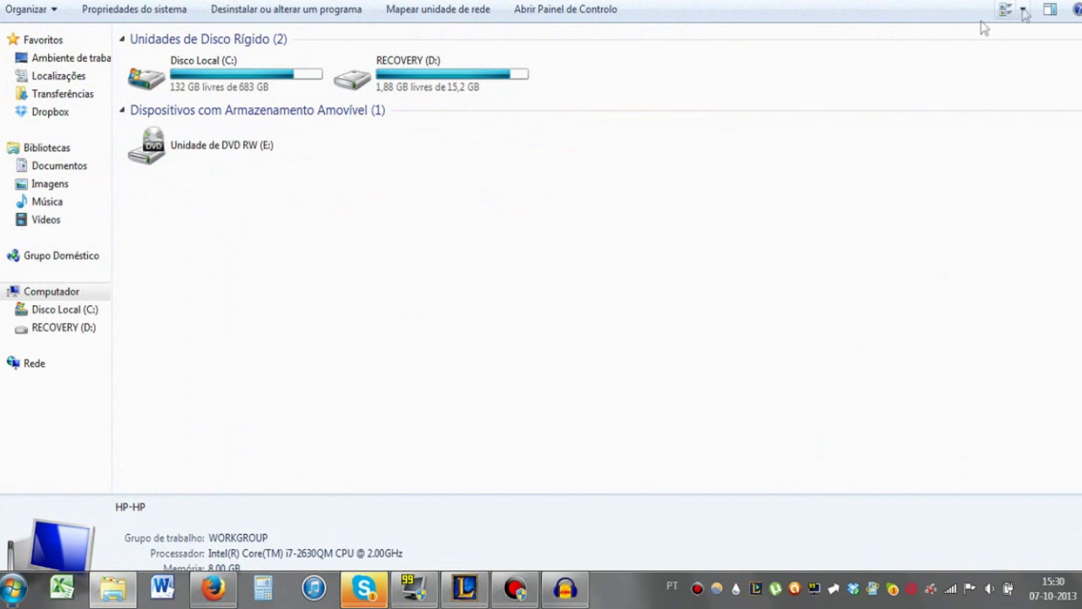
Browse from C: through Riot Games\League of Legends\RADS\...\0.0.0.248\deploy to the DATA folder
double_click(261, 88)
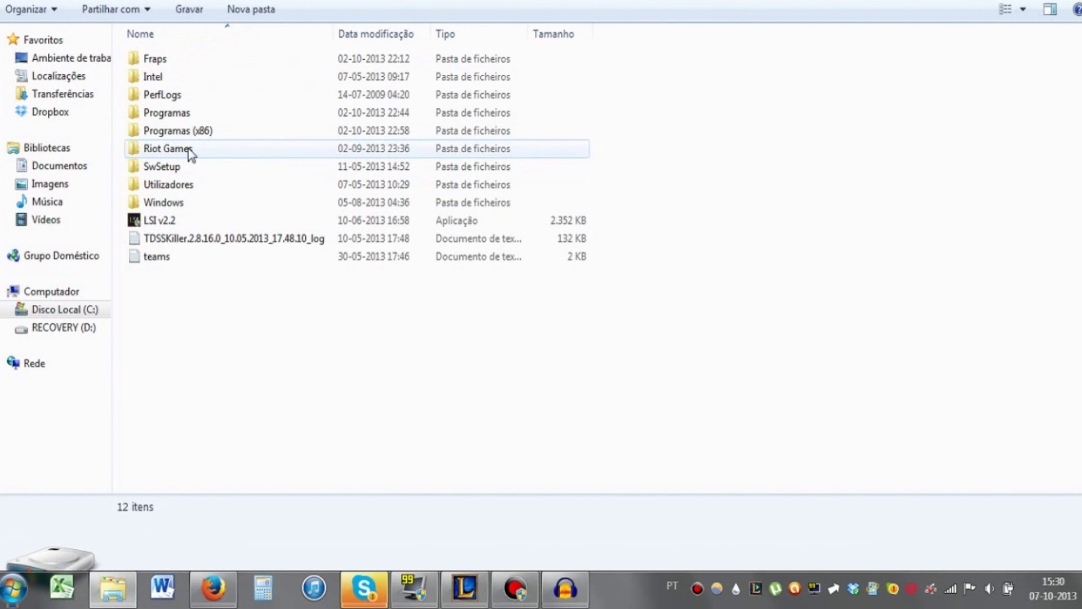
double_click(191, 150)
double_click(202, 58)
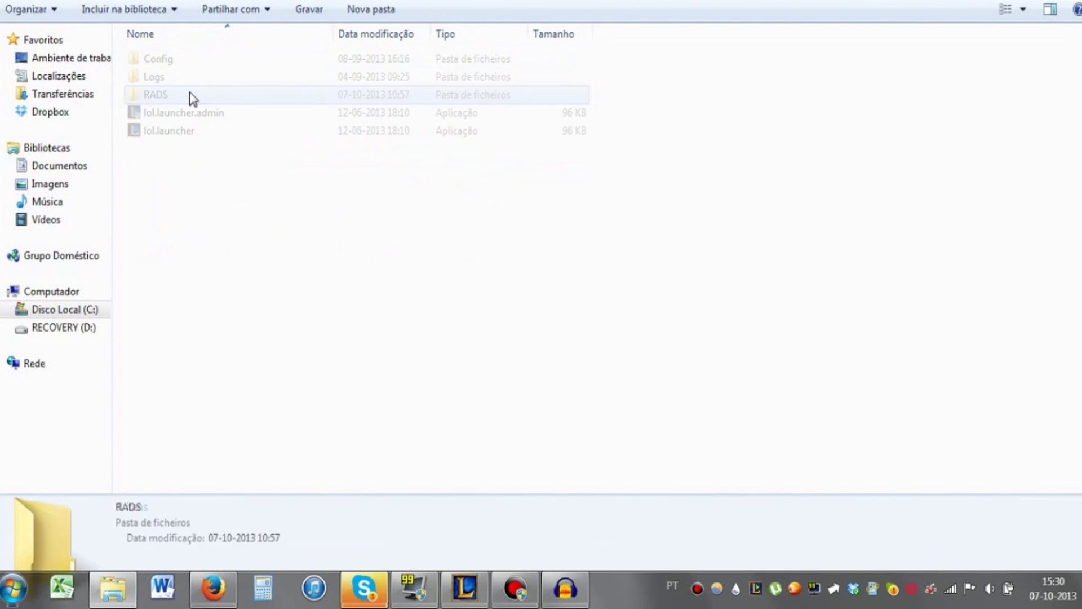
double_click(192, 96)
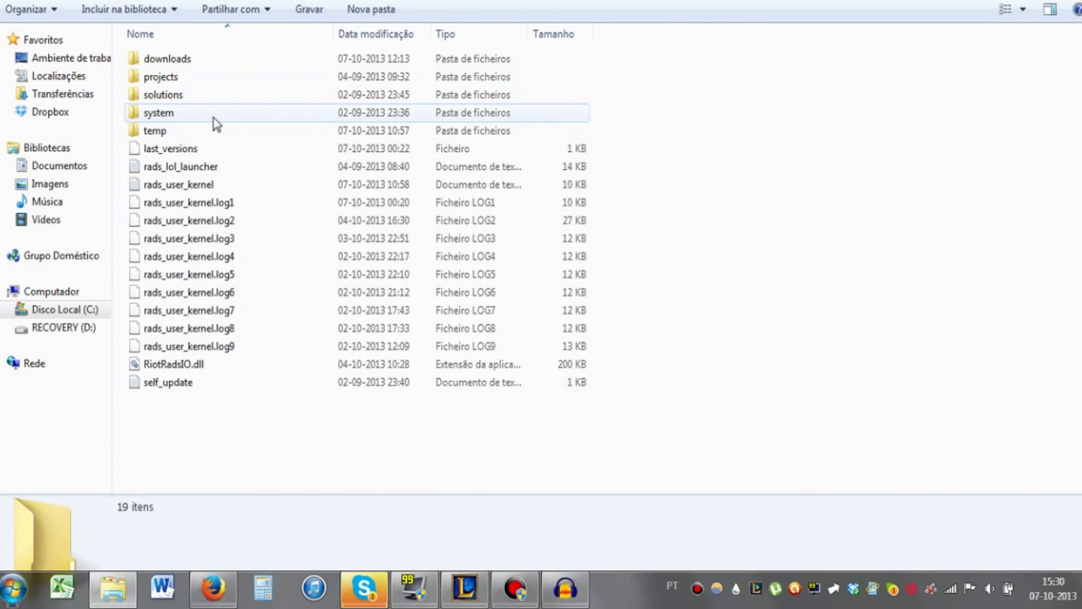
double_click(218, 94)
double_click(224, 51)
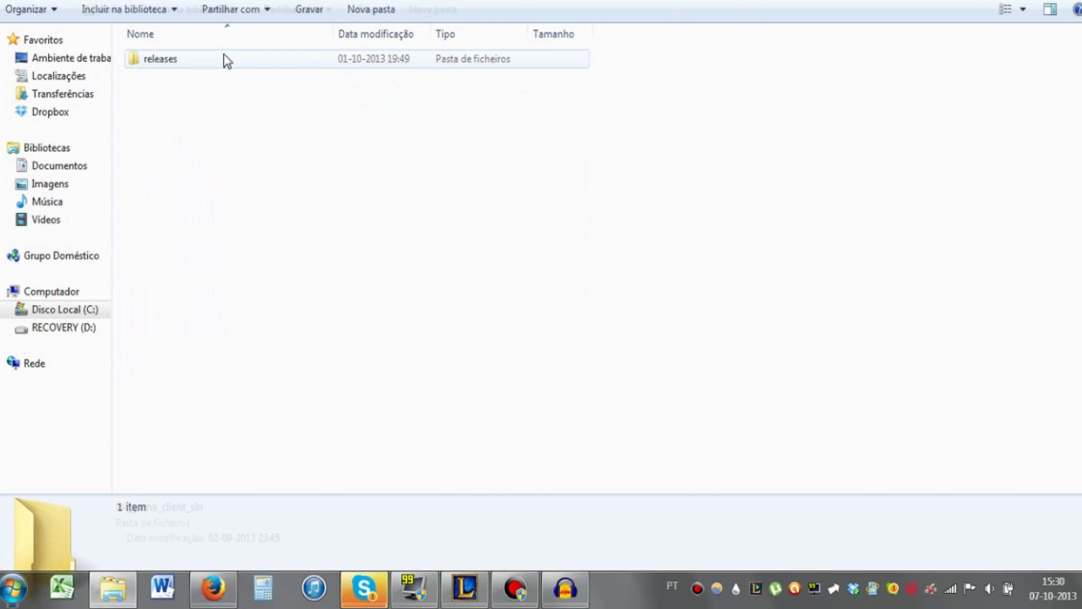
double_click(222, 64)
double_click(222, 64)
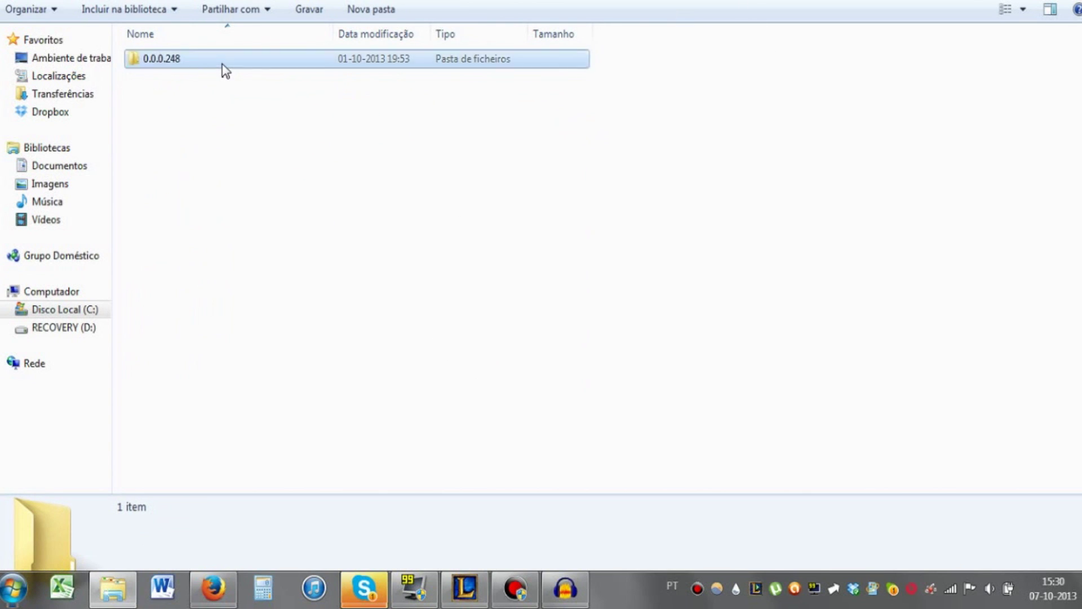
double_click(222, 64)
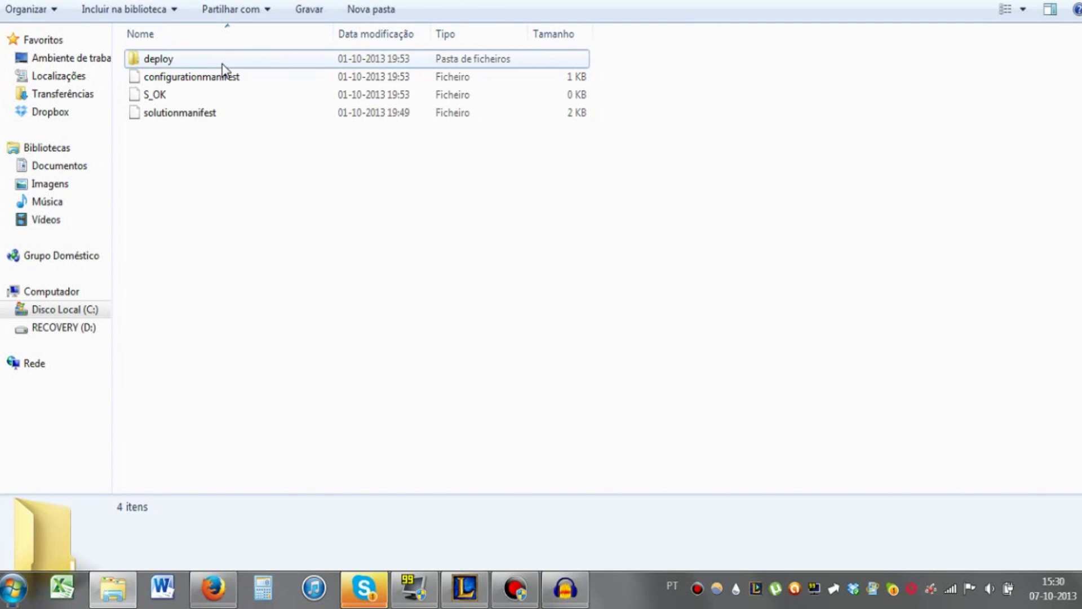
double_click(223, 59)
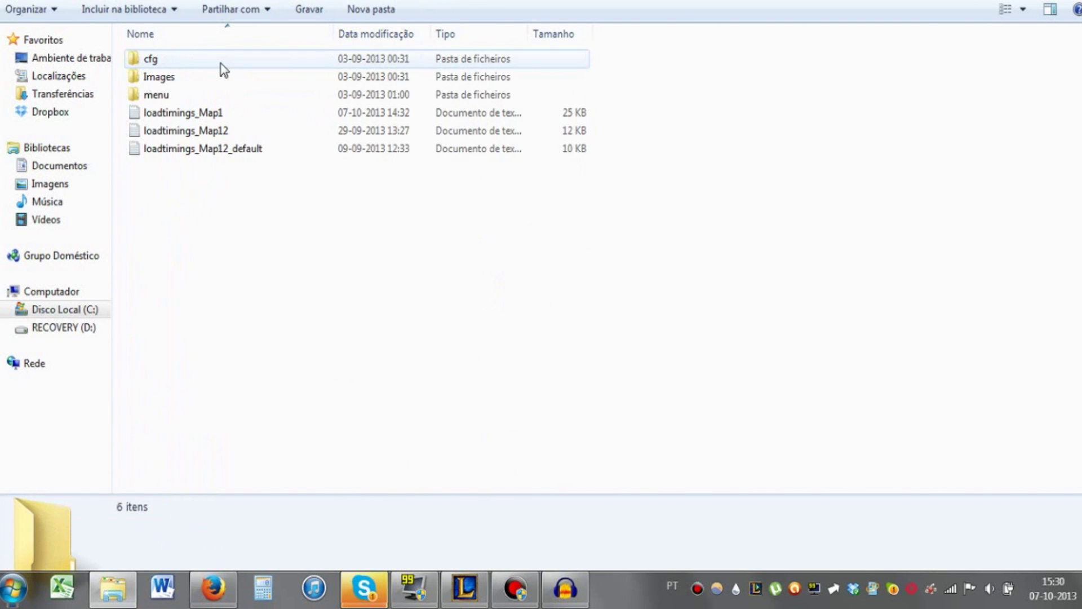
Check the path in the guide, open menu\hud, then bring the Reddit guide back
left_click(217, 589)
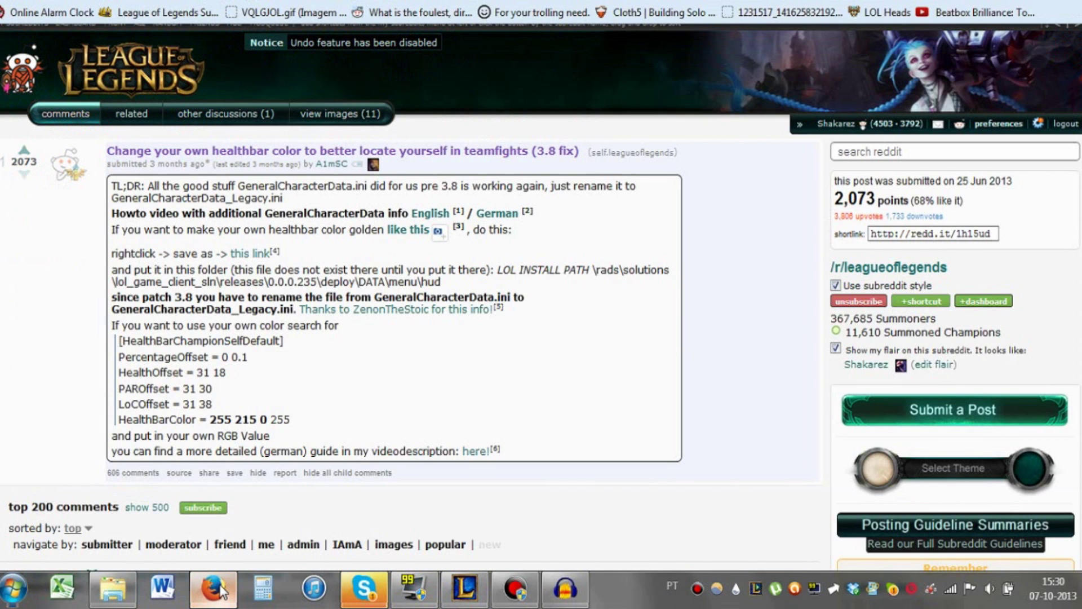
left_click(223, 591)
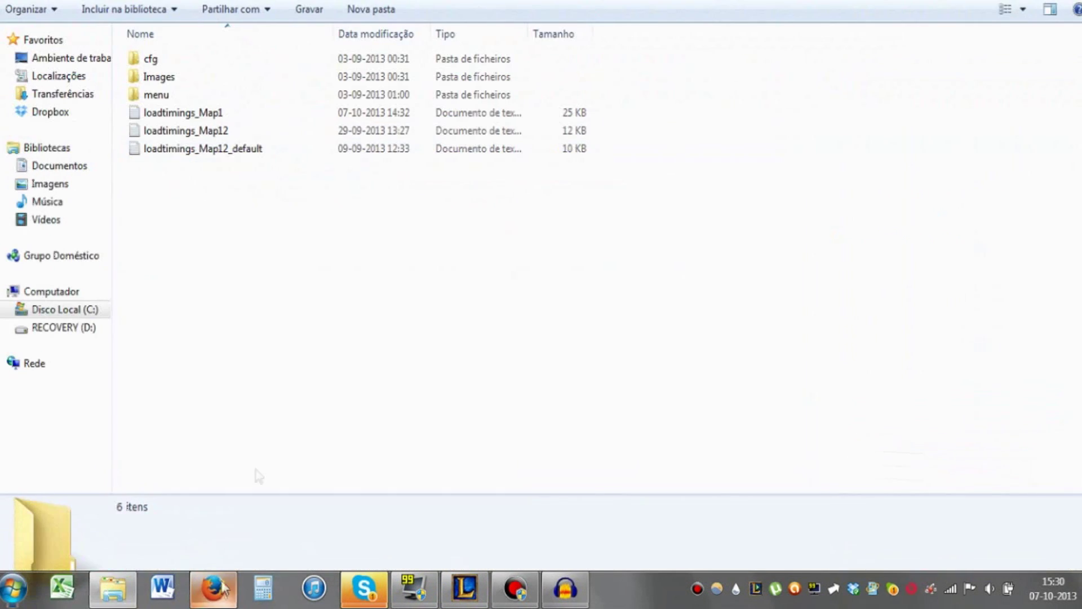
double_click(193, 96)
double_click(194, 60)
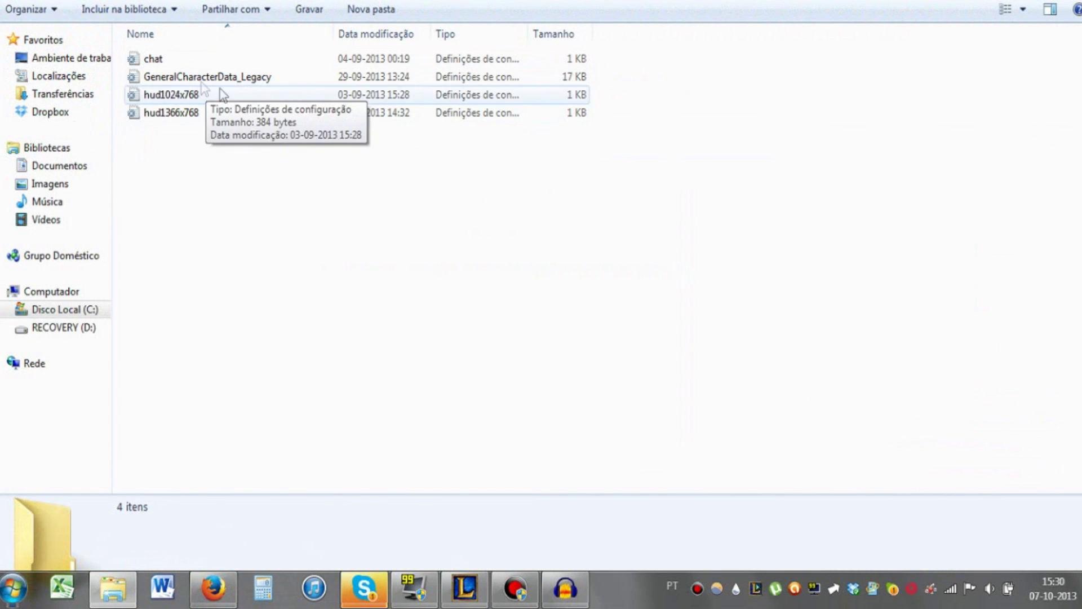
left_click(213, 589)
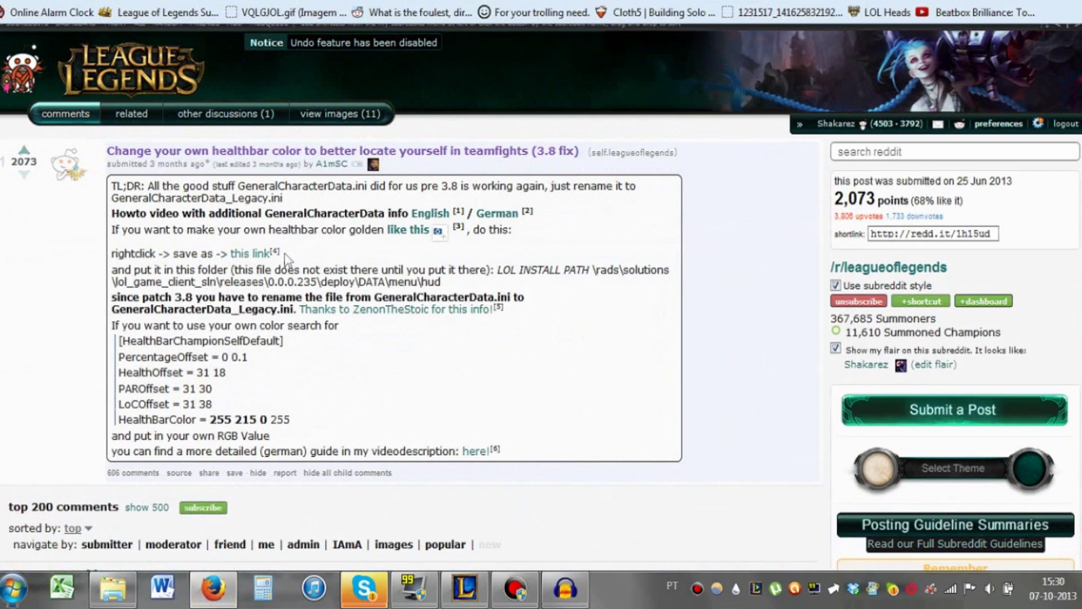
Choose 'Guardar ligação como...' on the post's 'this link' to save GeneralCharacterData
right_click(249, 261)
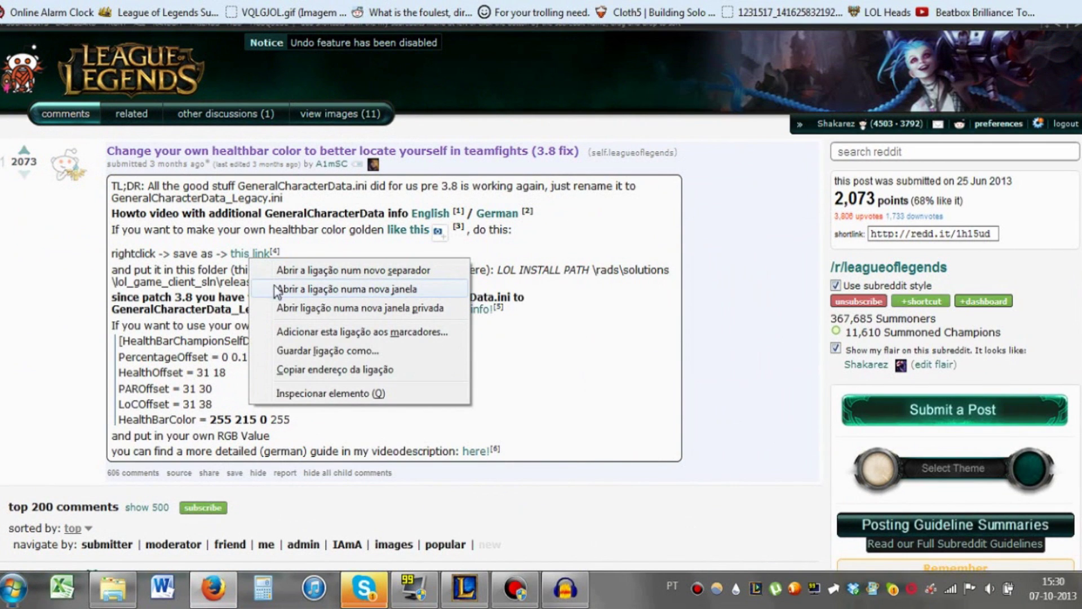
left_click(353, 351)
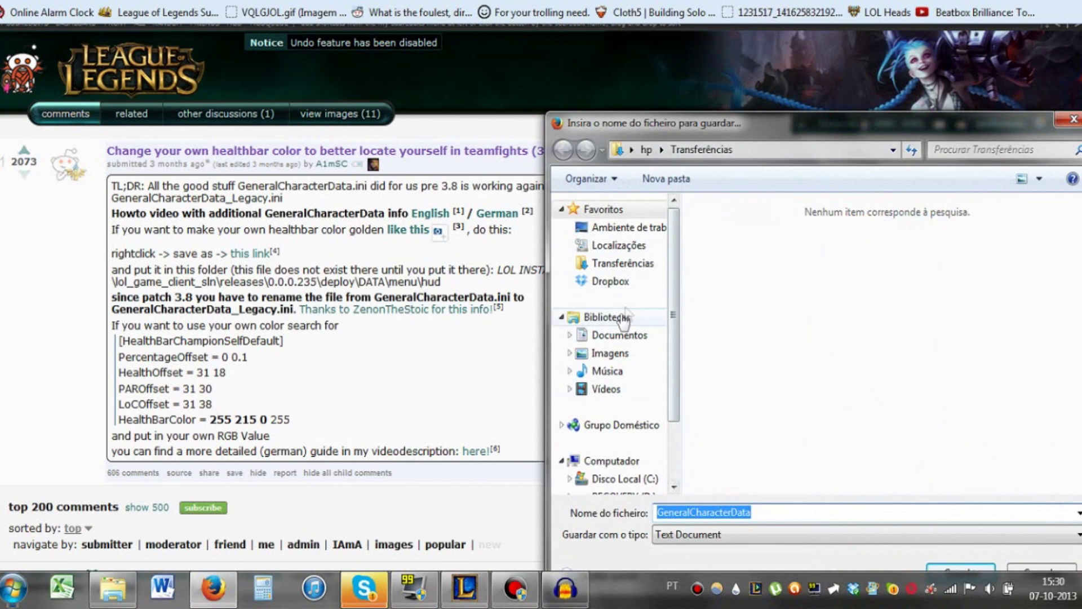
Point the save dialog at C:\Riot Games\...\0.0.0.248\deploy\DATA\menu\hud
left_click(623, 478)
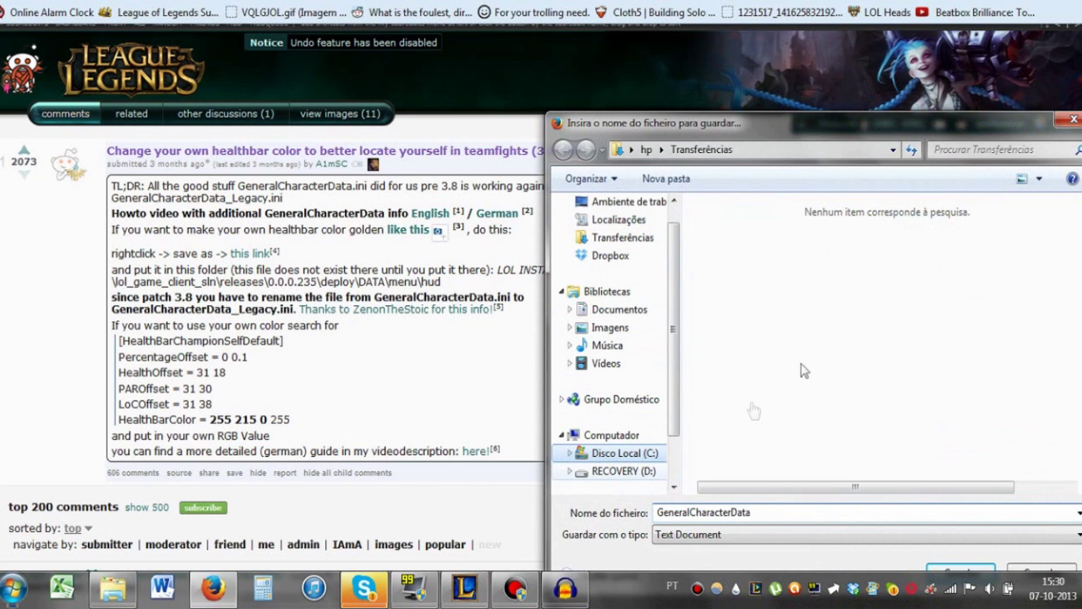
double_click(733, 317)
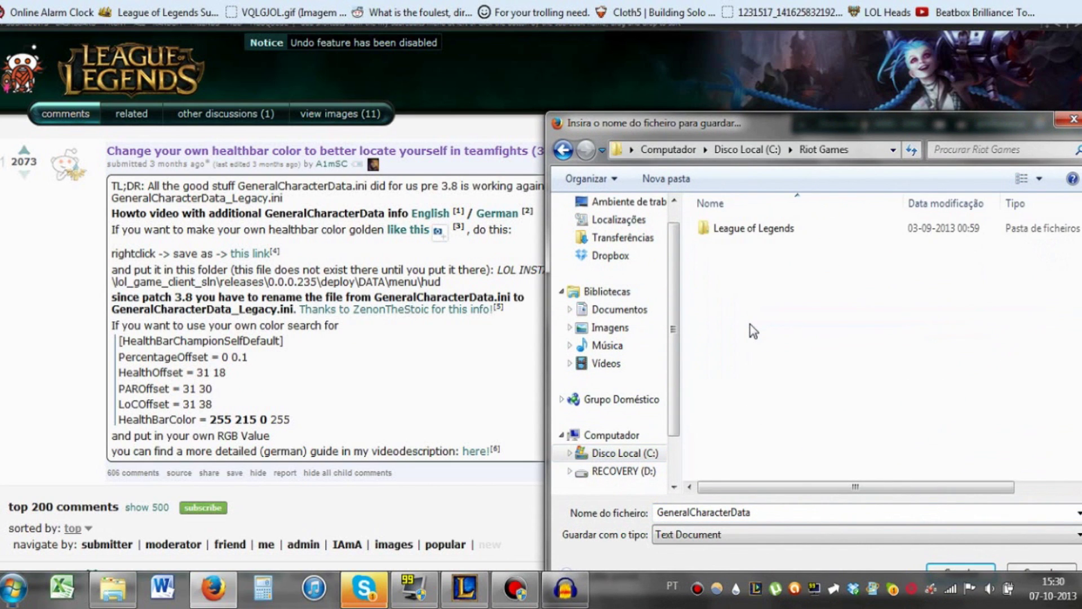
double_click(758, 235)
double_click(730, 264)
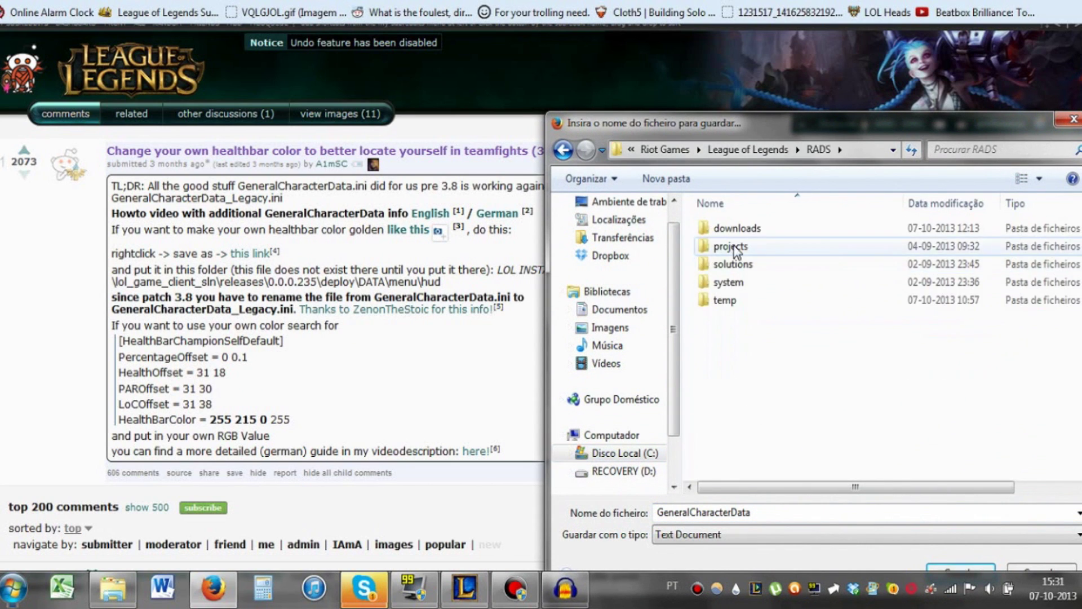
double_click(732, 267)
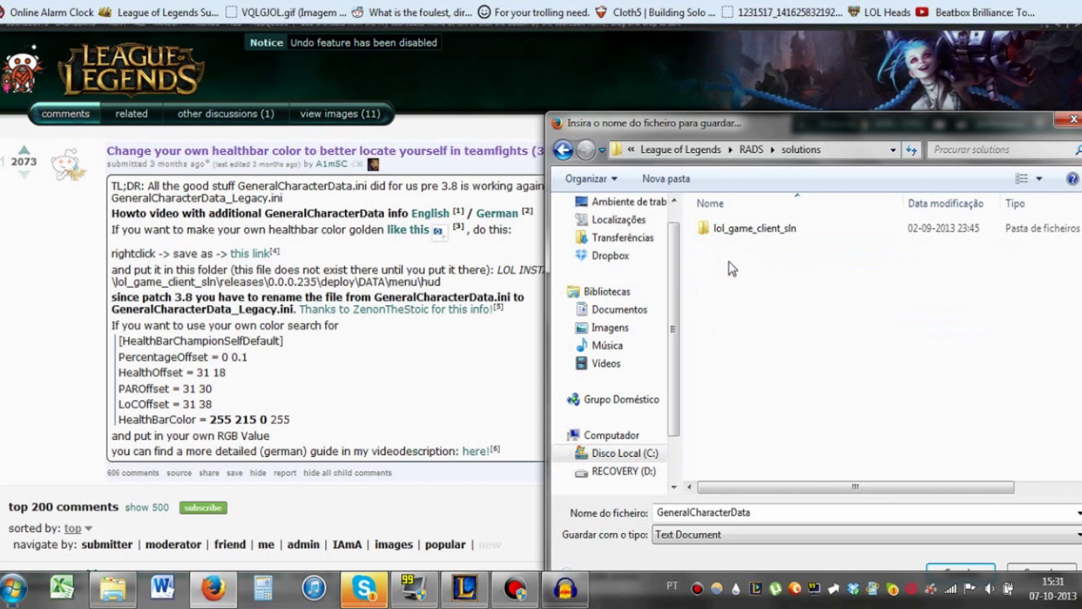
double_click(731, 228)
double_click(729, 228)
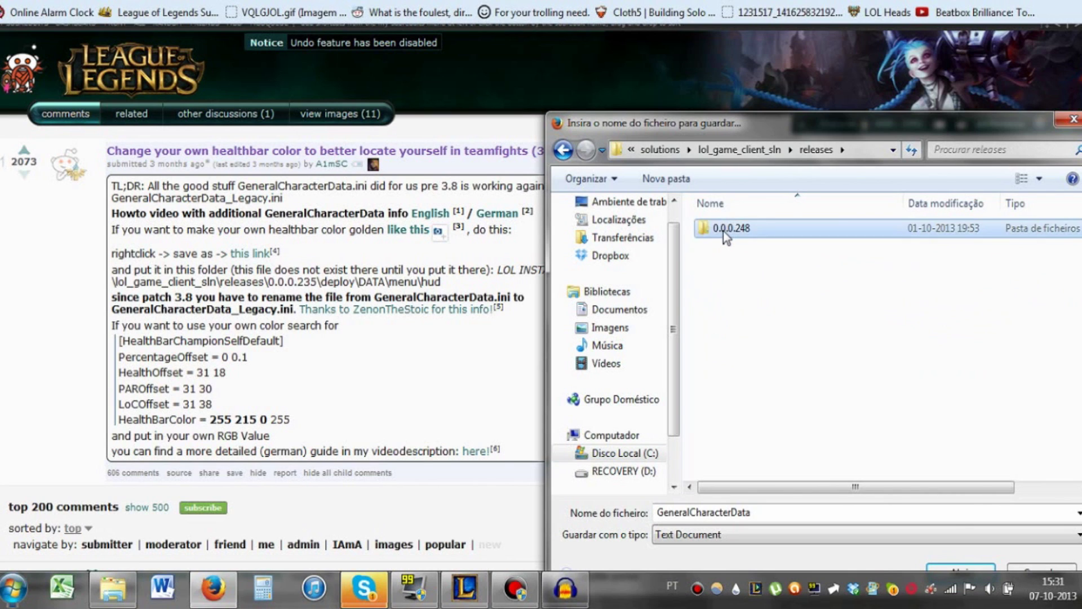
double_click(723, 231)
double_click(721, 231)
double_click(722, 234)
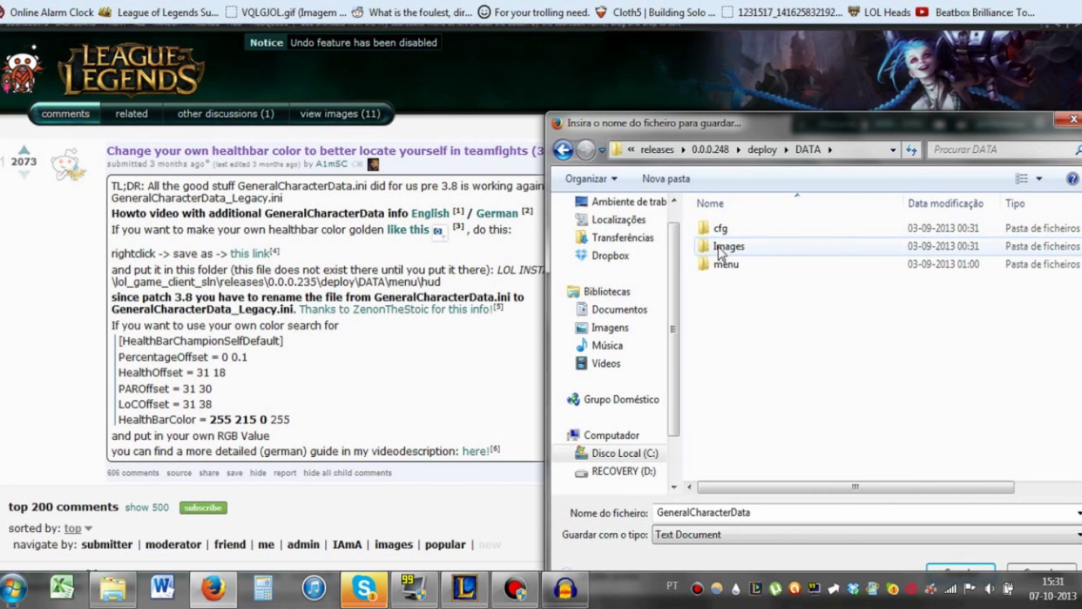
double_click(719, 264)
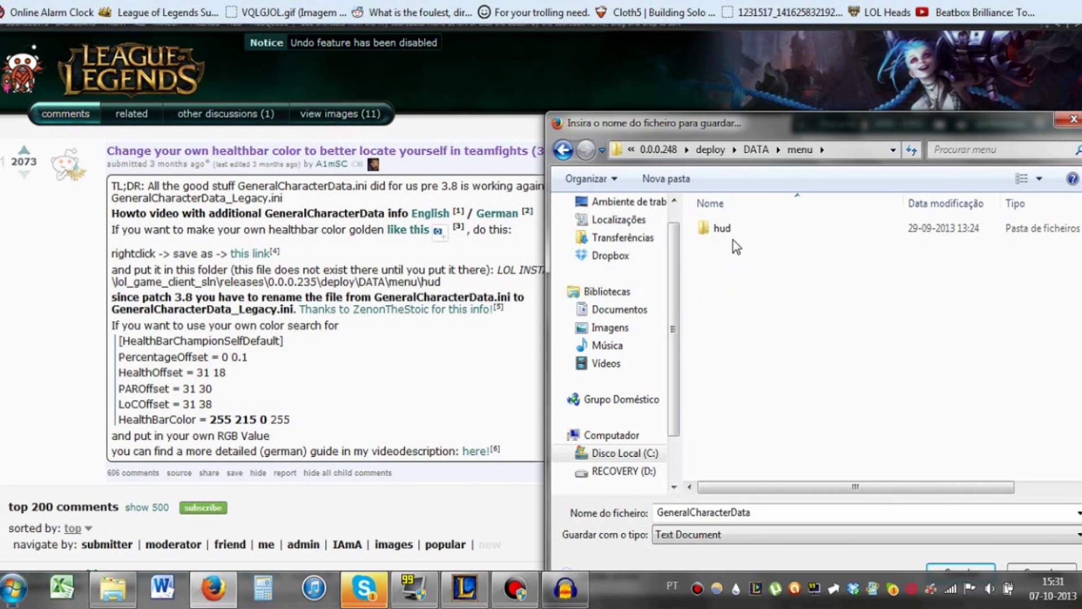
double_click(724, 229)
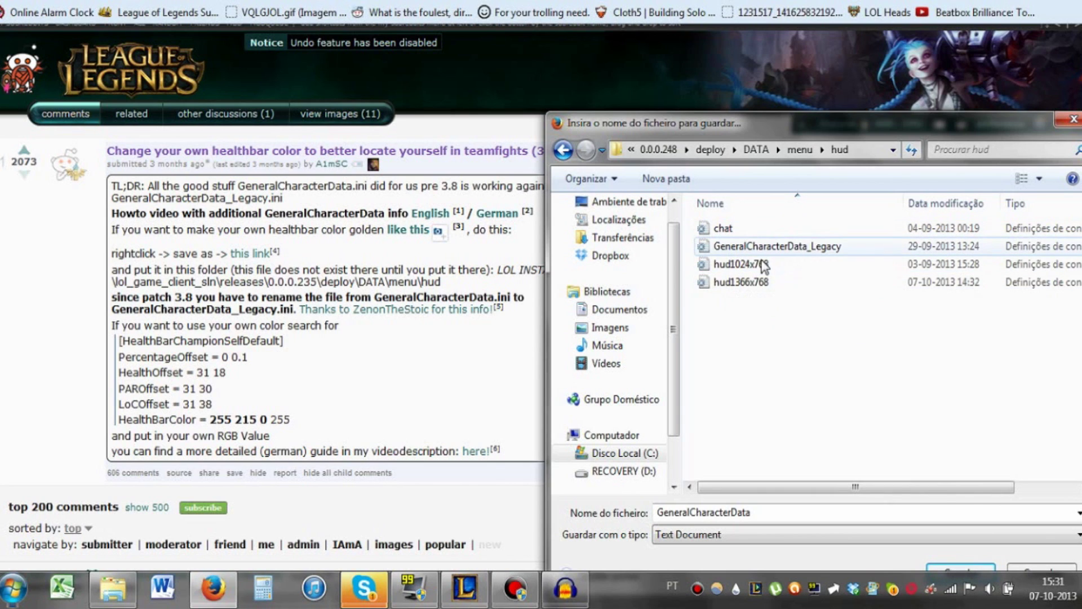
Match the file name to the existing GeneralCharacterData_Legacy, then cancel the save
double_click(679, 511)
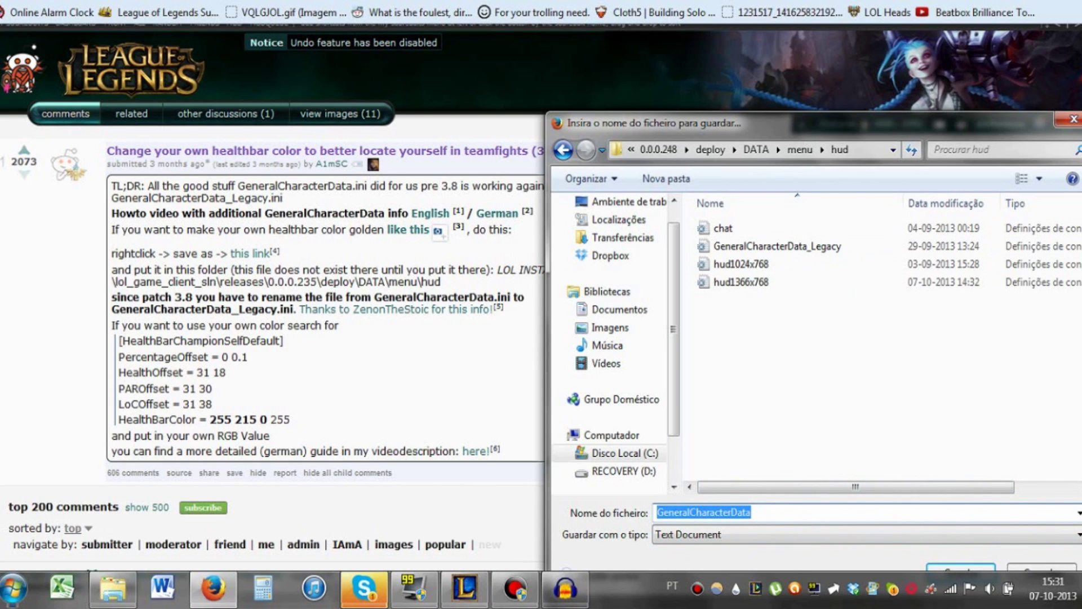
left_click(751, 512)
type("_Legacy")
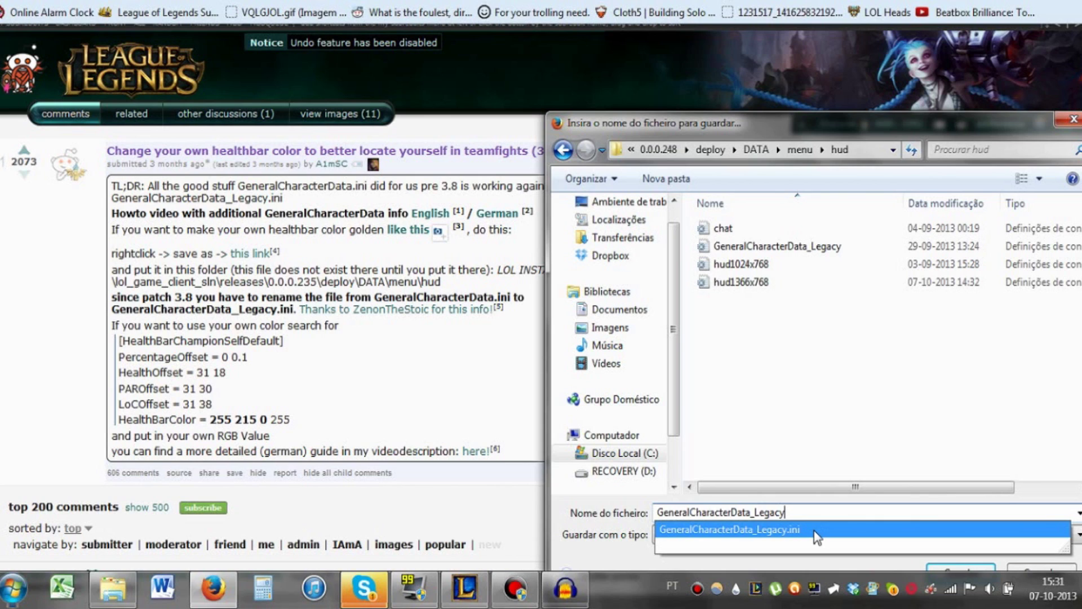
left_click(735, 367)
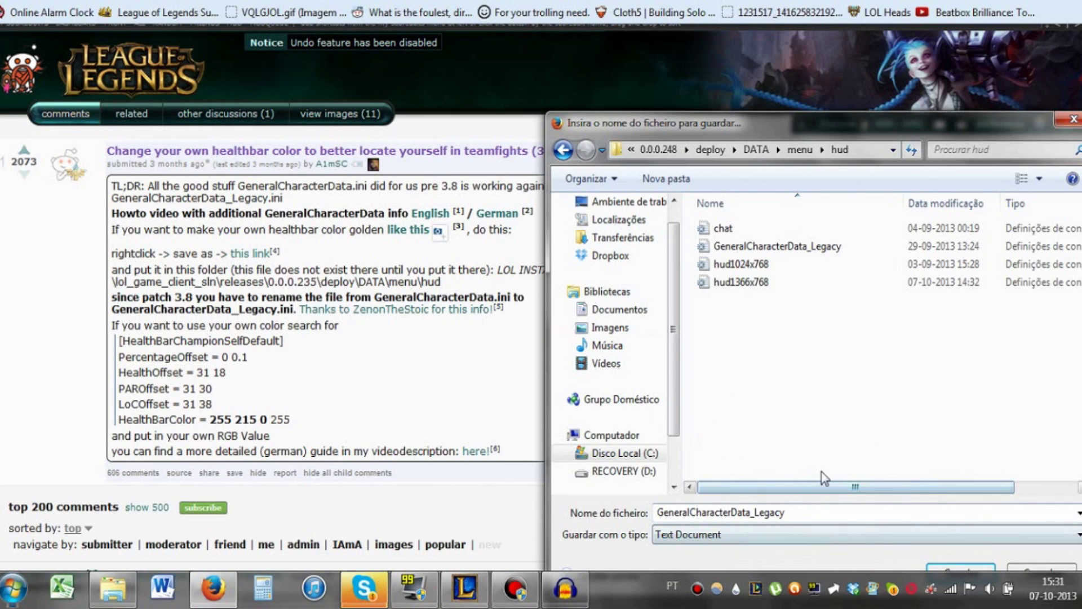
right_click(795, 247)
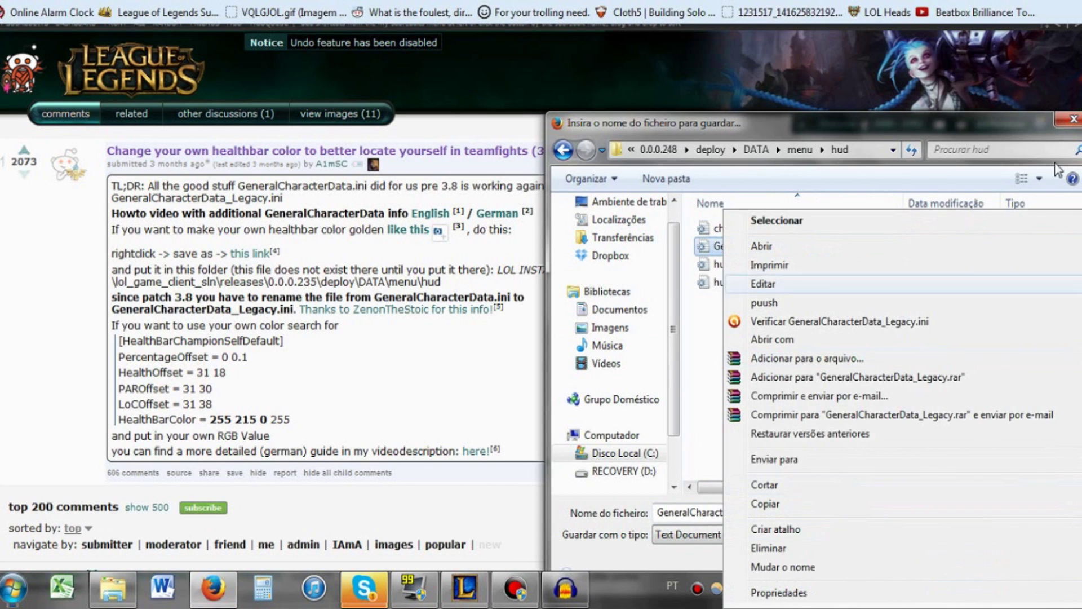
key("Escape")
key("Escape")
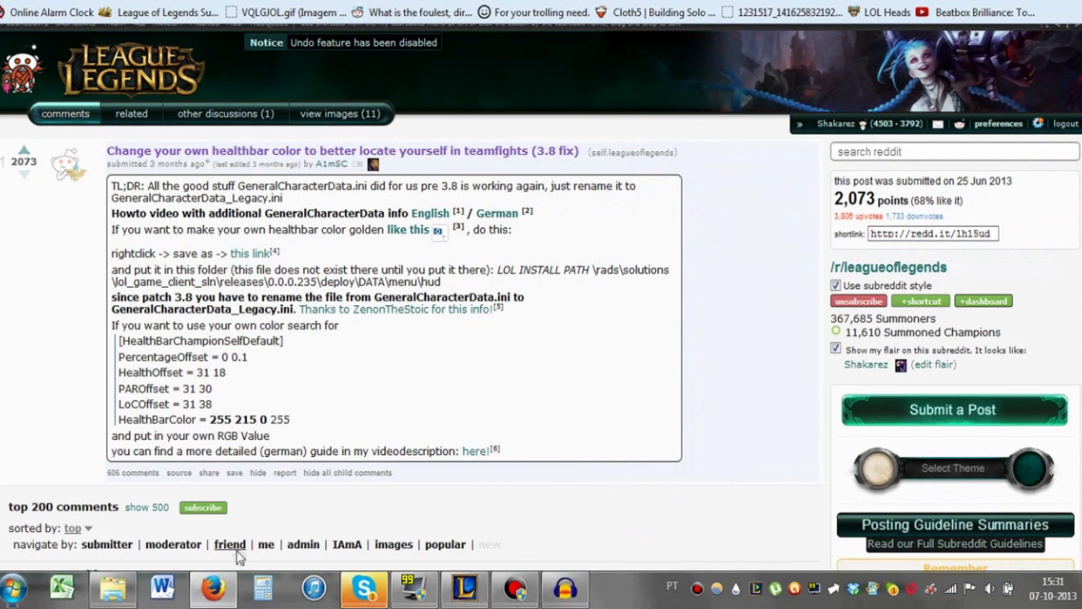
Open GeneralCharacterData_Legacy from the hud folder with Notepad
left_click(113, 589)
left_click(223, 84)
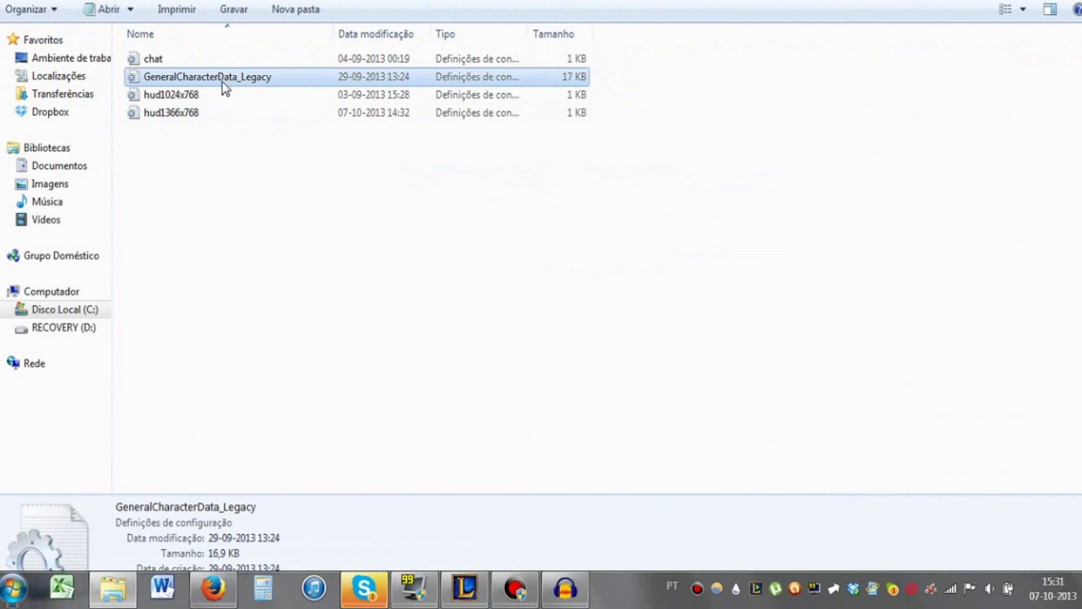
right_click(223, 80)
mouse_move(380, 183)
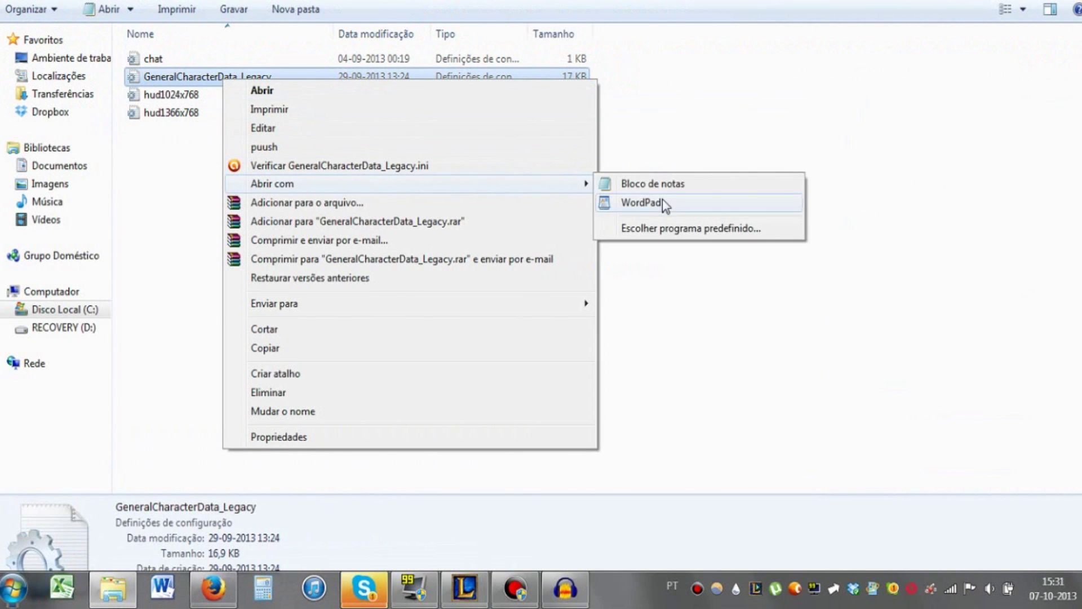
left_click(664, 194)
Look over the file's [HealthBarSettings] values, then switch back to the Reddit guide
scroll(664, 194, "down", 6)
scroll(630, 327, "up", 7)
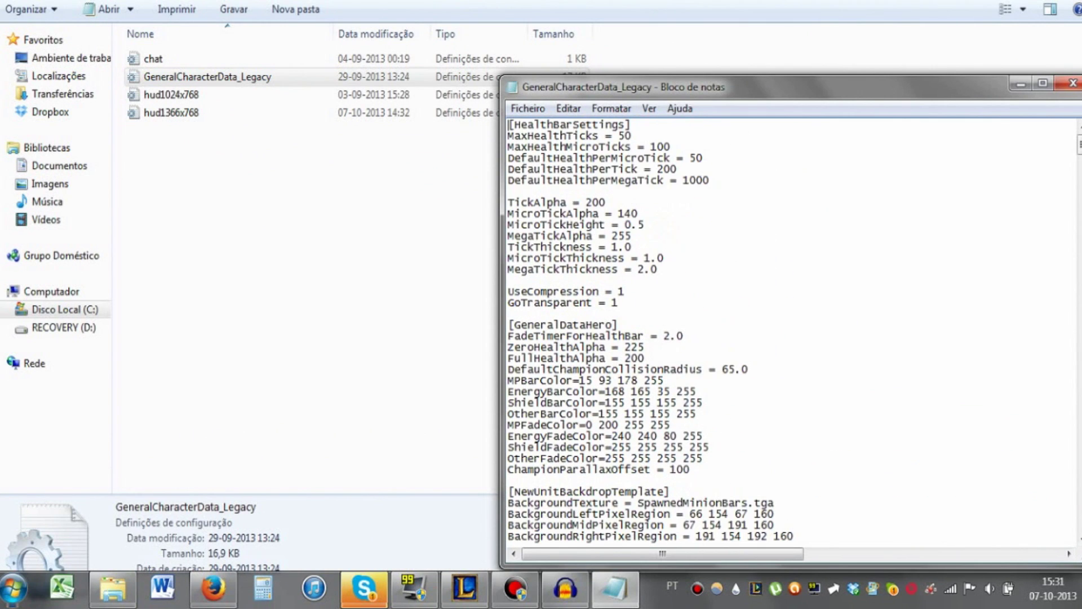
scroll(649, 327, "down", 14)
scroll(648, 327, "up", 14)
left_click(227, 589)
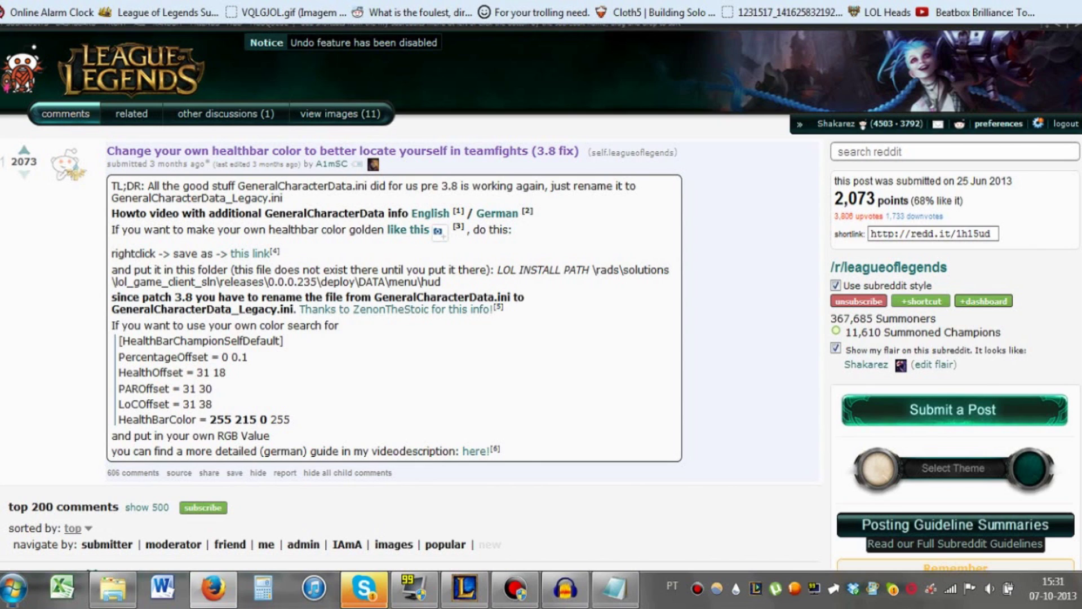
Highlight the guide's HealthBarColor line and its 255 215 values
left_click_drag(210, 420, 256, 420)
left_click_drag(120, 419, 217, 420)
left_click(217, 419)
left_click(614, 588)
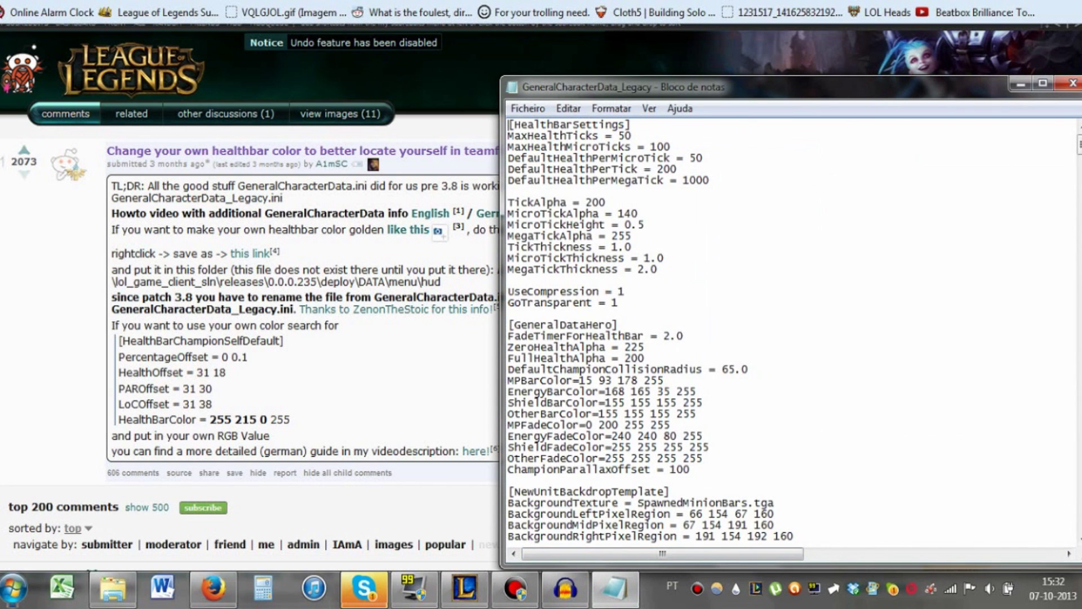
scroll(789, 332, "down", 15)
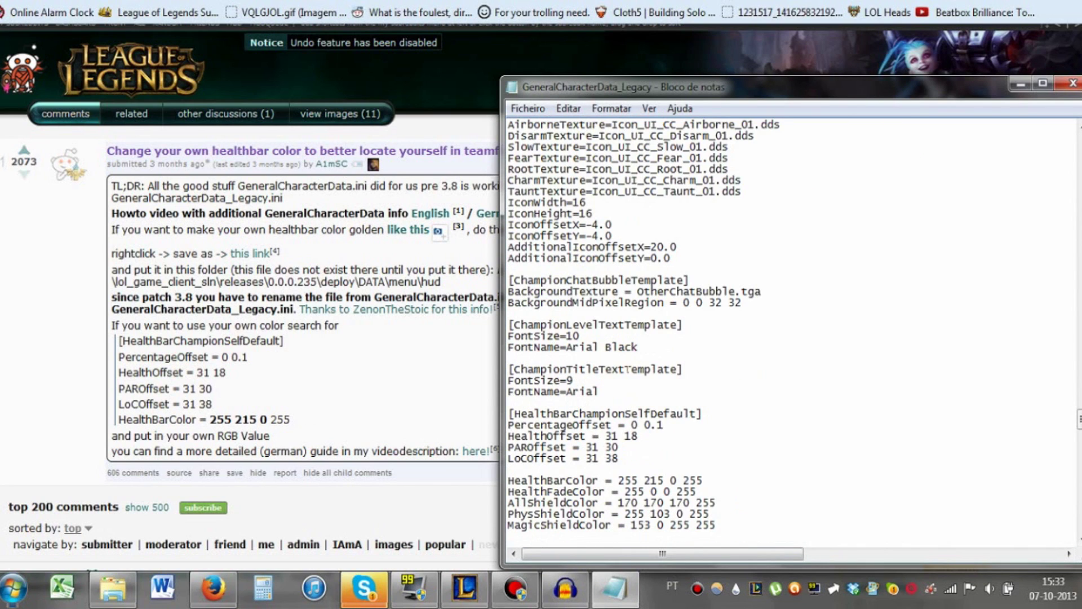
left_click_drag(511, 414, 716, 414)
left_click(716, 414)
scroll(789, 332, "down", 1)
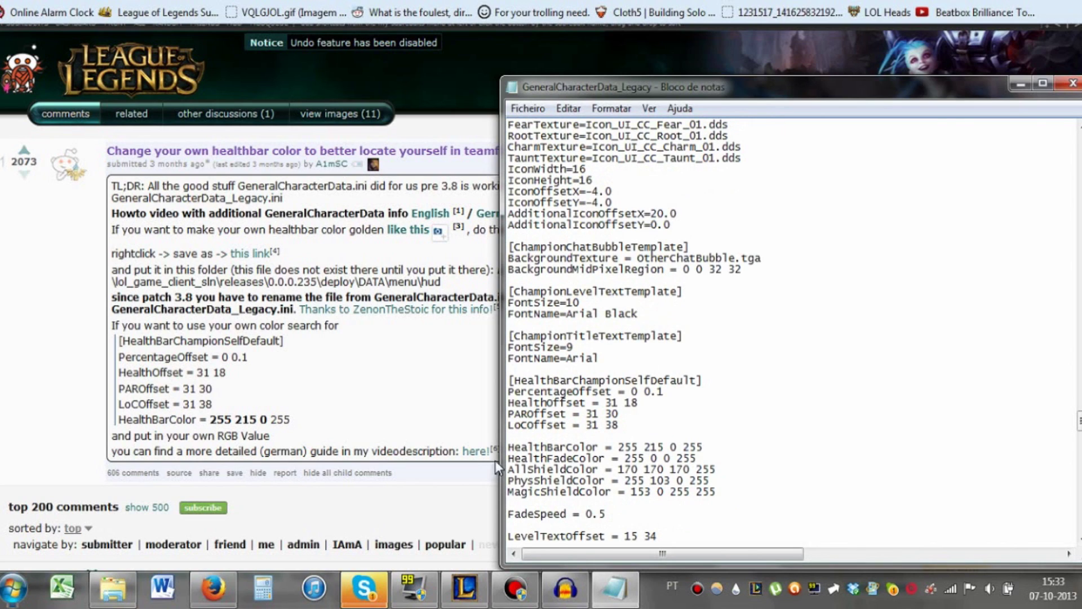
left_click_drag(618, 447, 703, 447)
left_click(778, 16)
key("ctrl+shift+e")
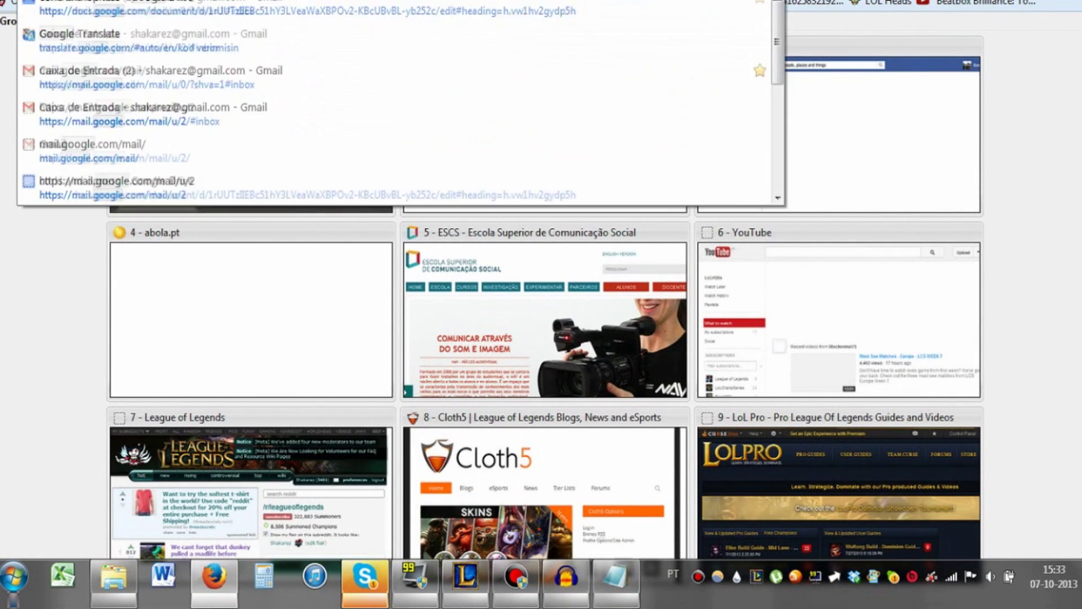
Search Google for 'color picker' in a new tab and open ColorPicker.com
key("ctrl+t")
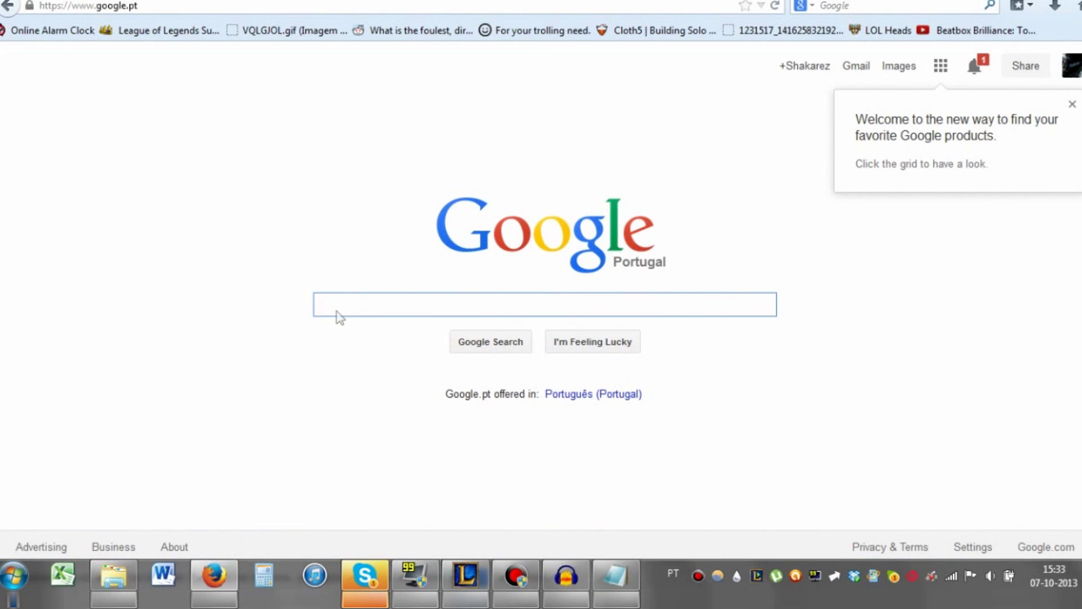
type("coli")
key("BackSpace")
type("or")
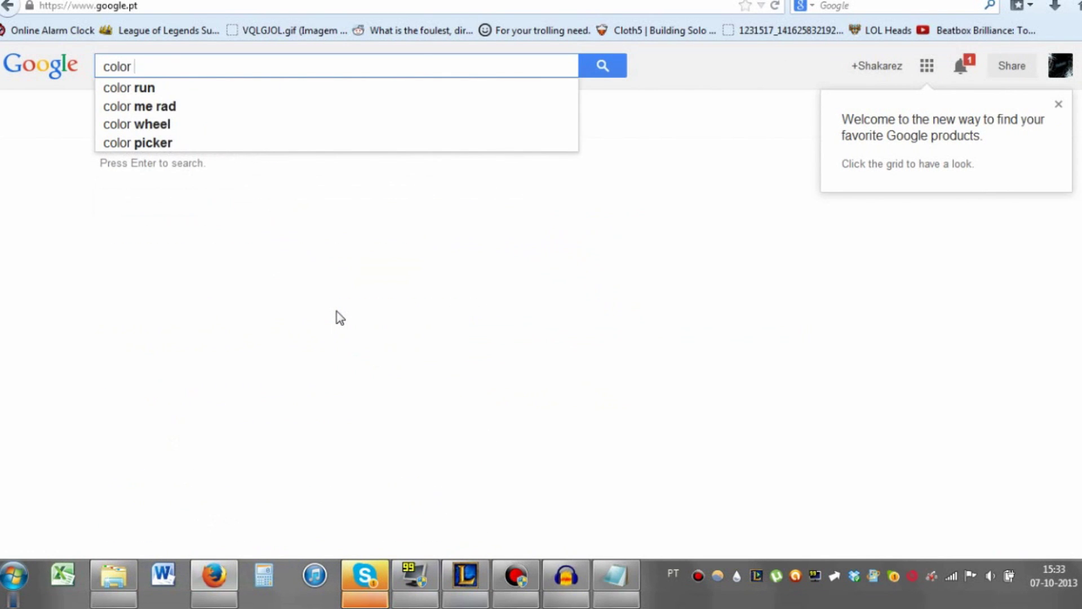
type(" picker")
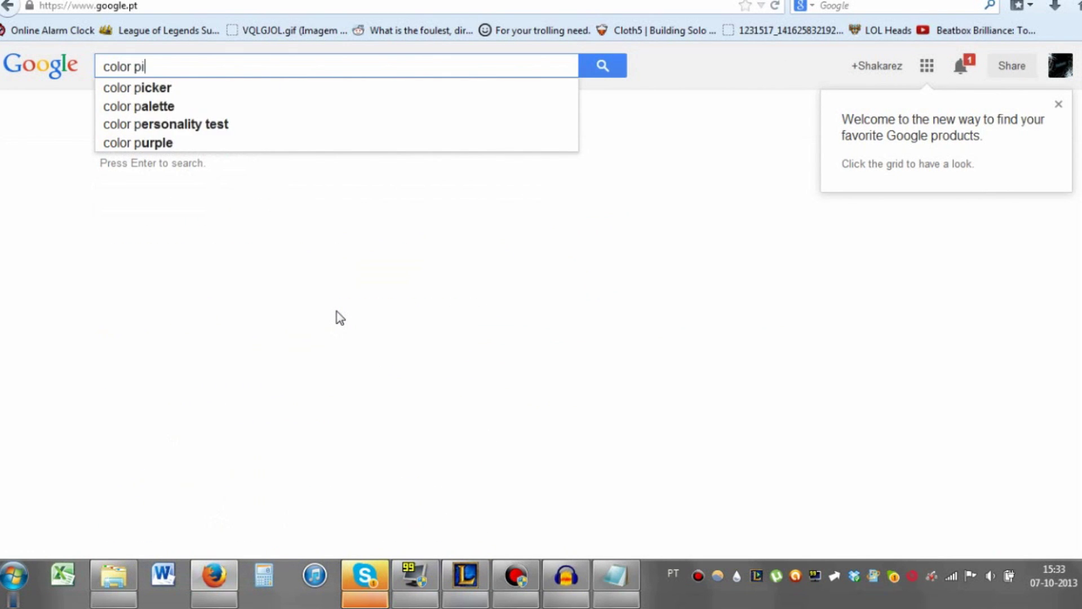
key("Return")
left_click(302, 252)
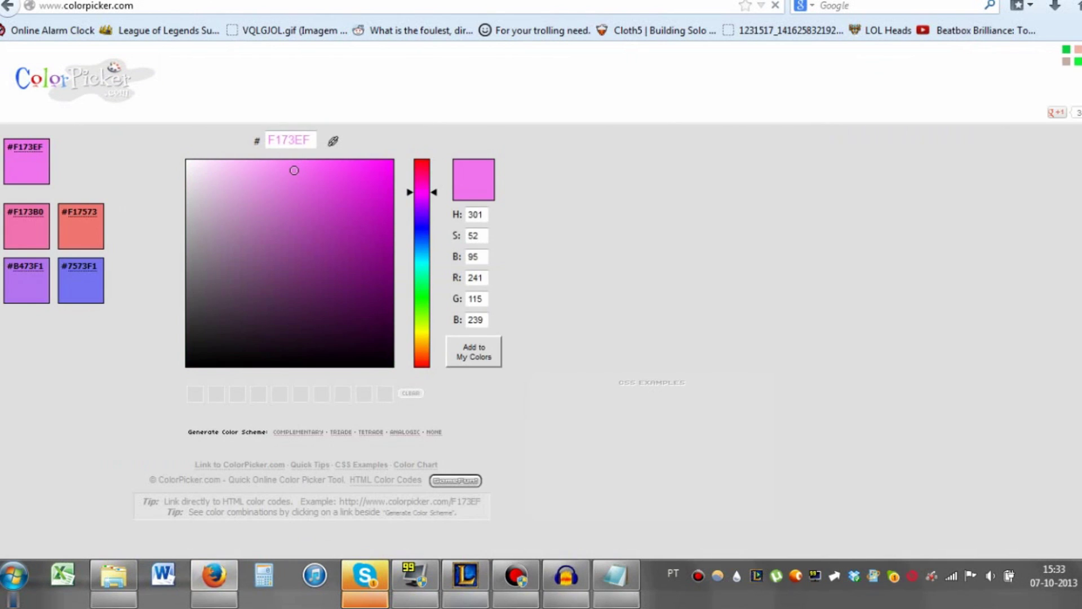
Shift the picker from purple to a full blue, 0233F7 (RGB 2 51 247)
left_click(295, 187)
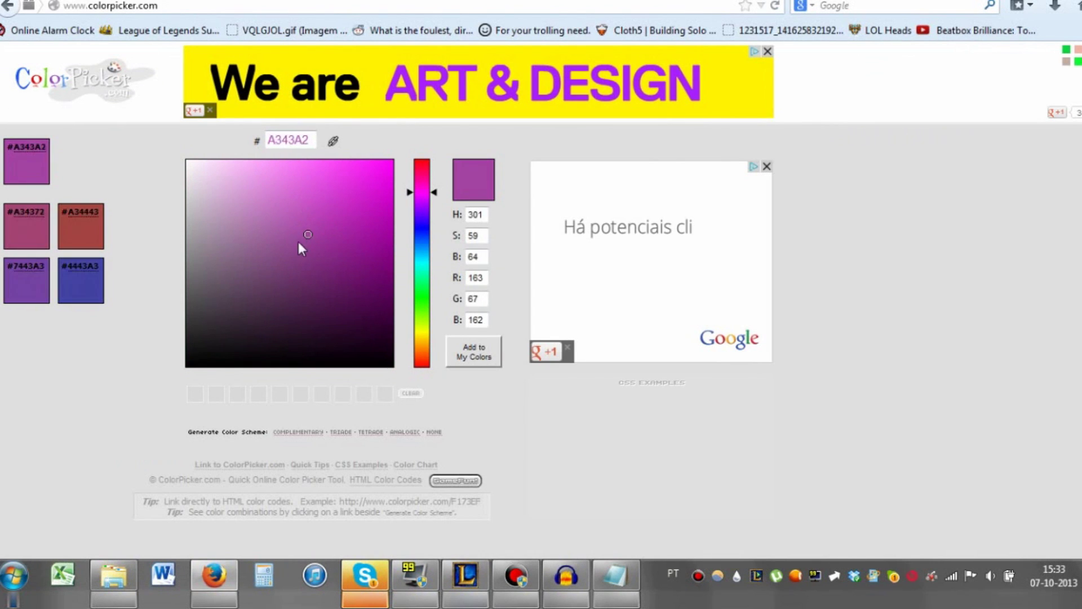
mouse_move(299, 243)
left_mouse_down()
mouse_move(260, 271)
mouse_move(341, 345)
mouse_move(356, 307)
mouse_move(259, 248)
mouse_move(221, 205)
mouse_move(277, 277)
mouse_move(387, 316)
mouse_move(358, 273)
mouse_move(315, 263)
left_mouse_up()
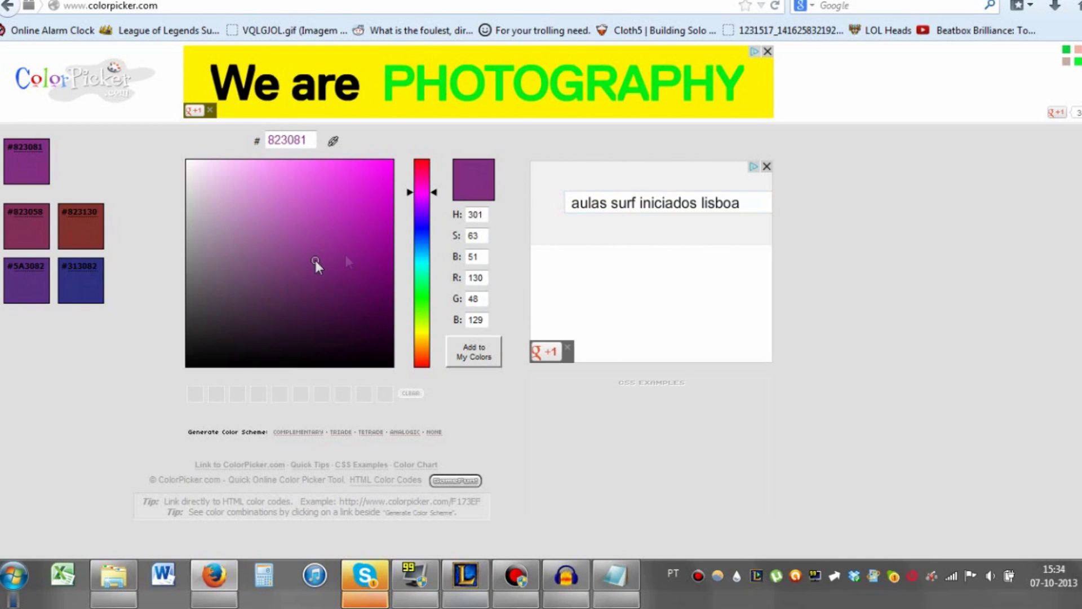
left_click_drag(435, 193, 438, 235)
left_click(355, 200)
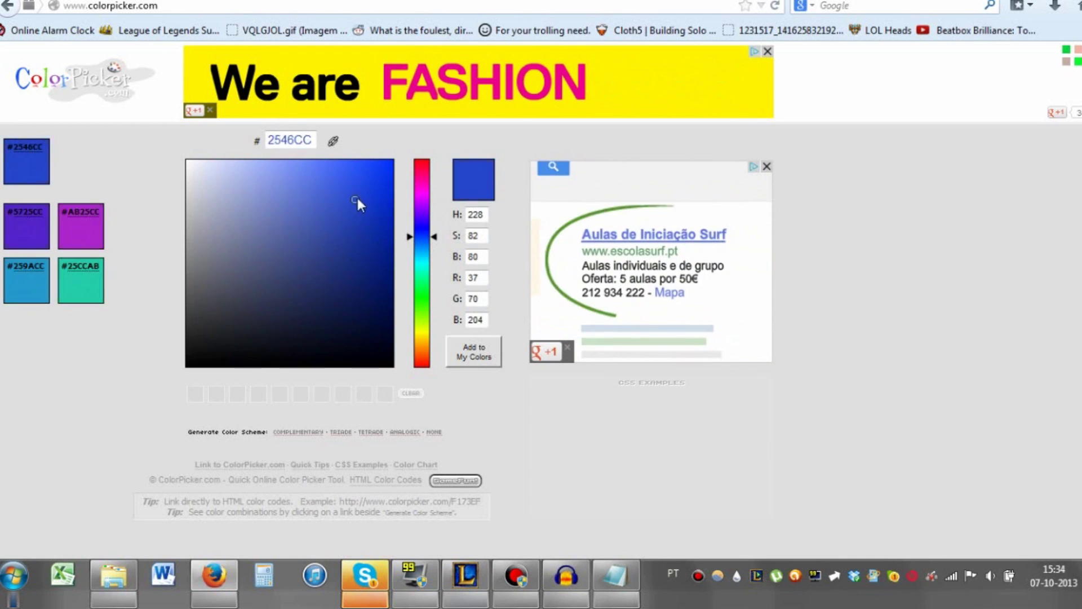
left_click_drag(357, 199, 394, 165)
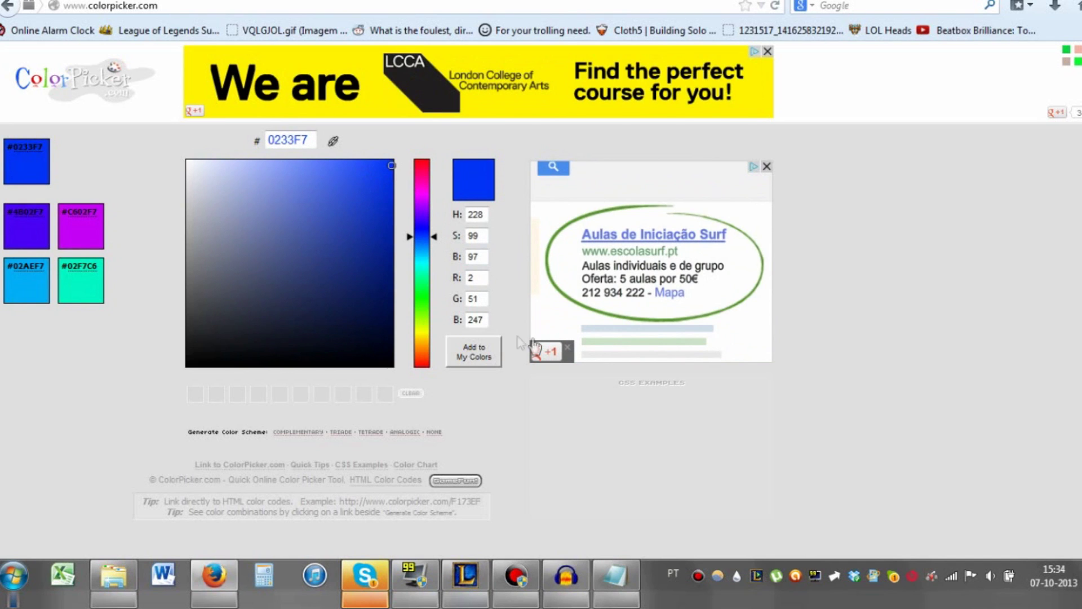
Save 0233F7 to My Colors and return to the GeneralCharacterData_Legacy file
left_click(464, 356)
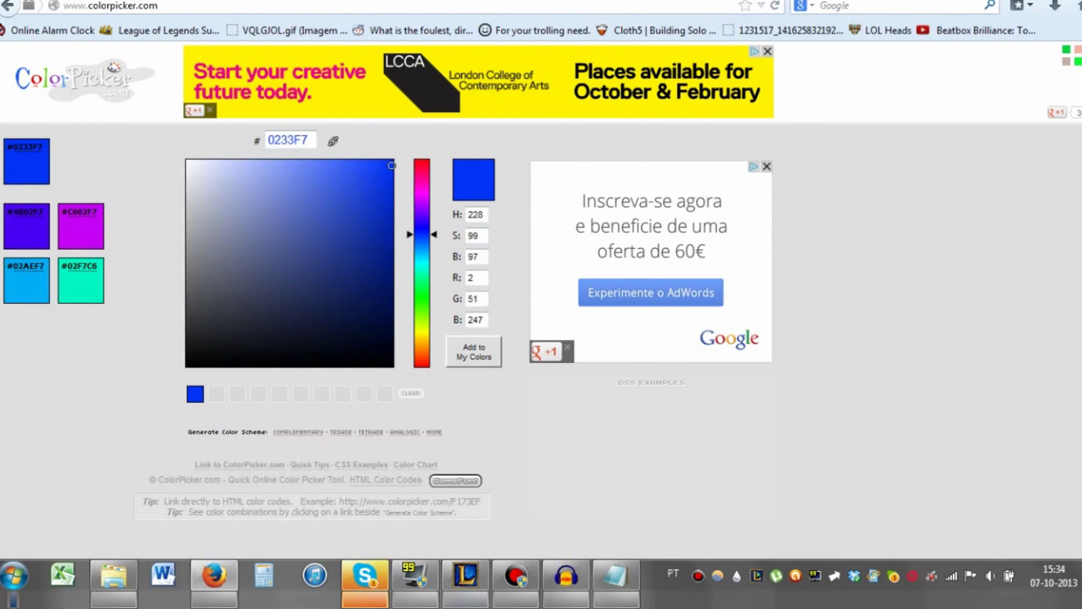
key("ctrl+Tab")
left_click(616, 575)
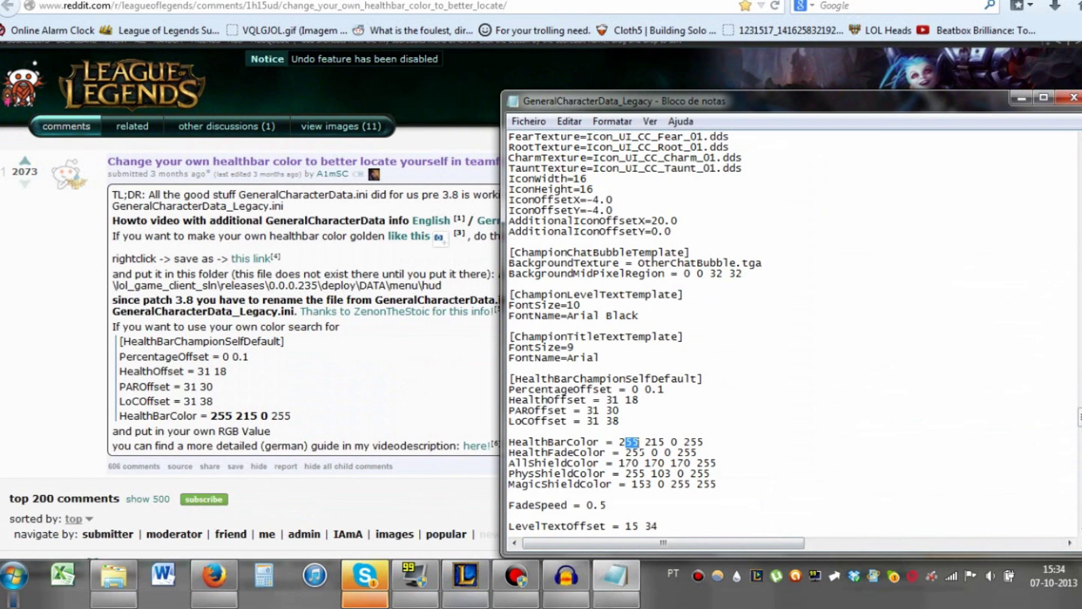
Change HealthBarColor's red value to 2 and green value to 51 in Notepad
key("BackSpace")
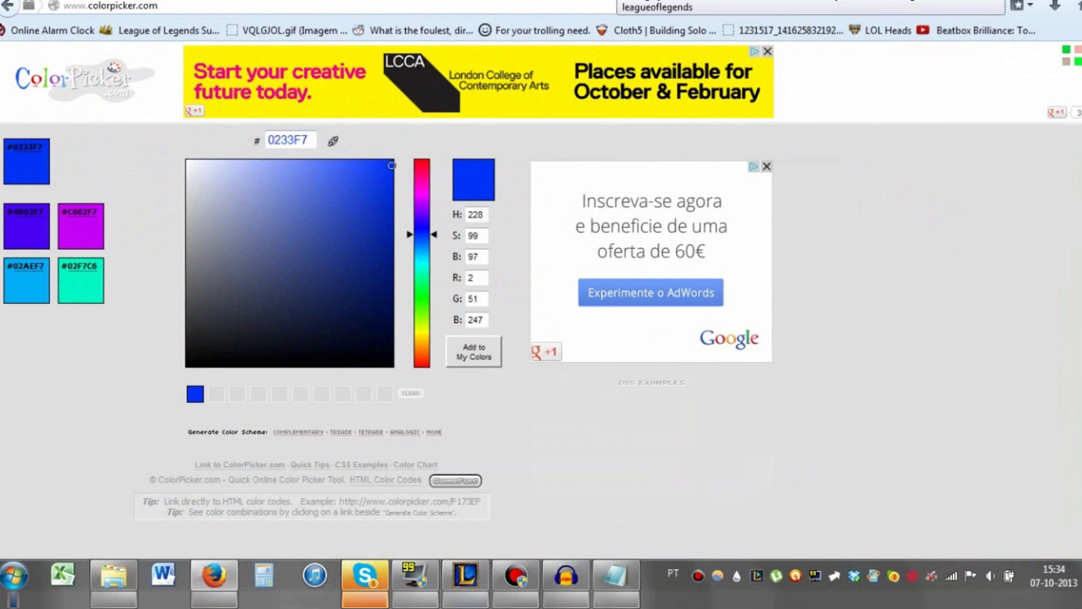
left_click(215, 575)
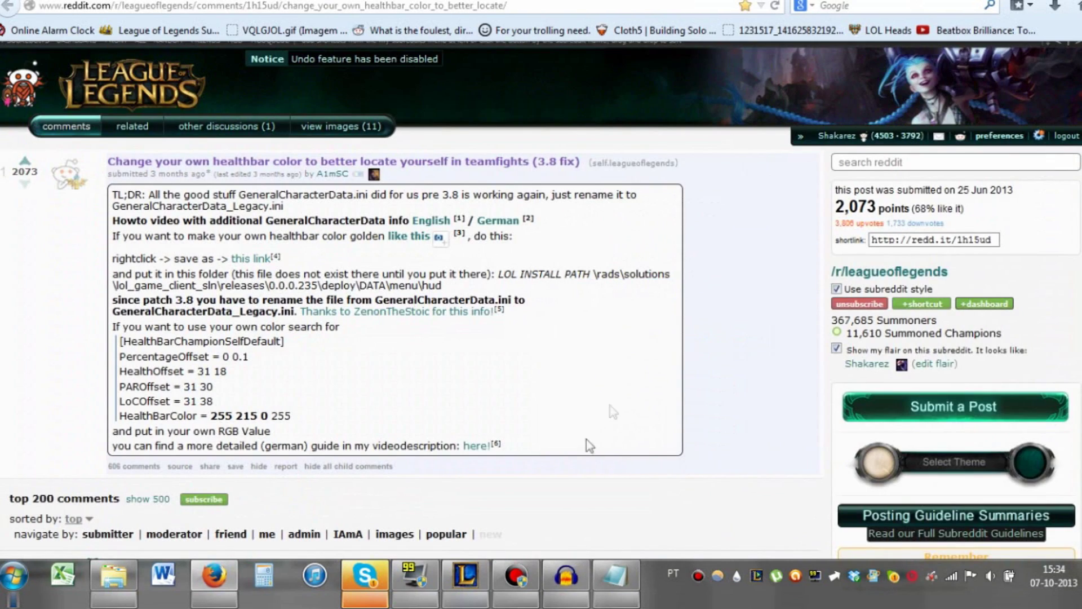
left_click(615, 575)
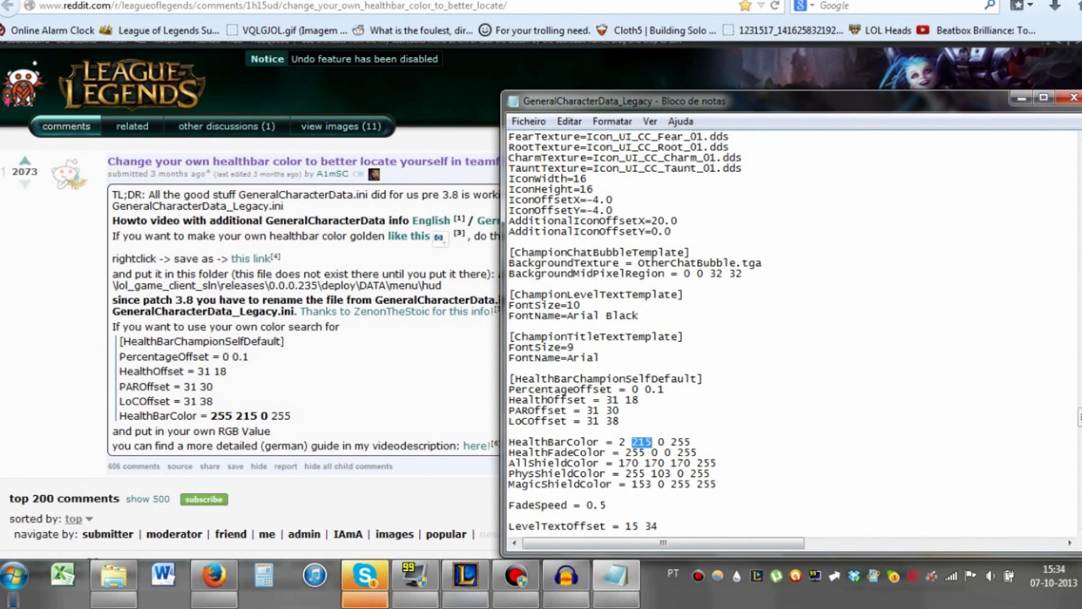
type("51")
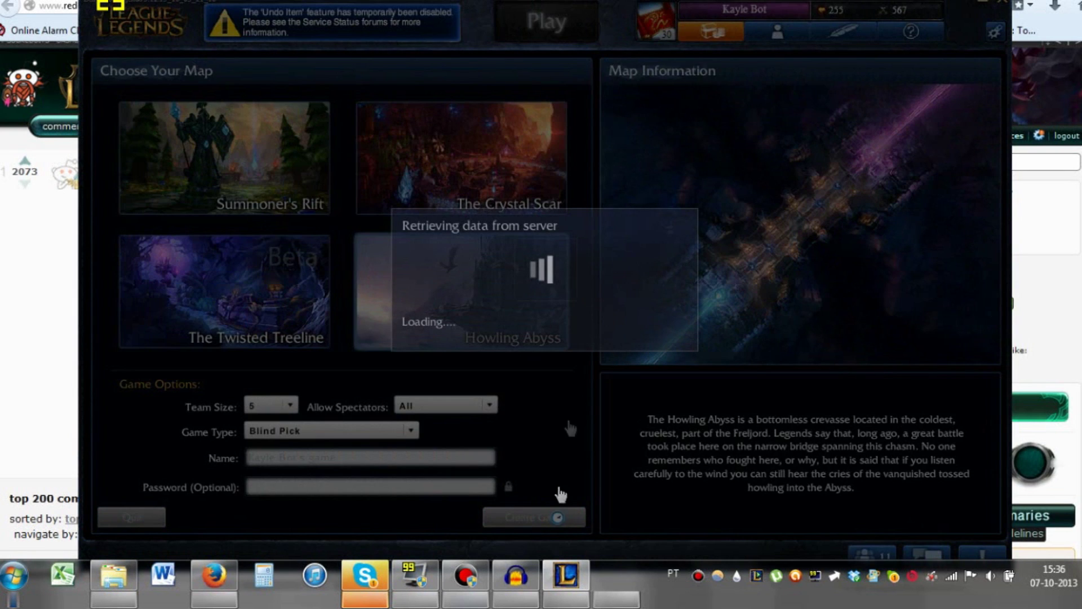
Start the game without IP/XP rewards, lock in Kayle and pick the Viridian Kayle skin
left_click(707, 347)
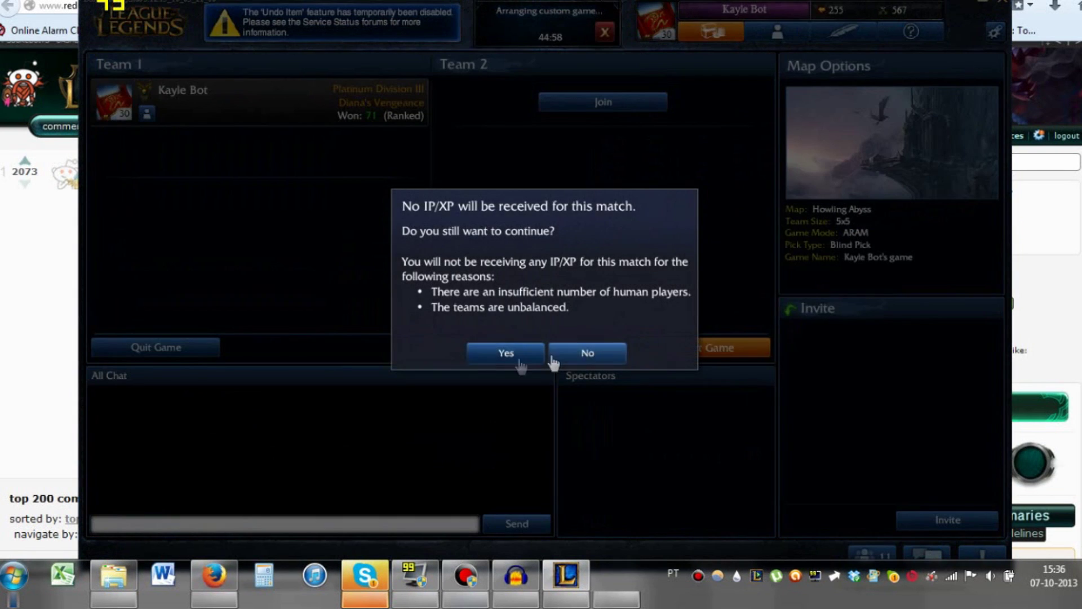
left_click(550, 357)
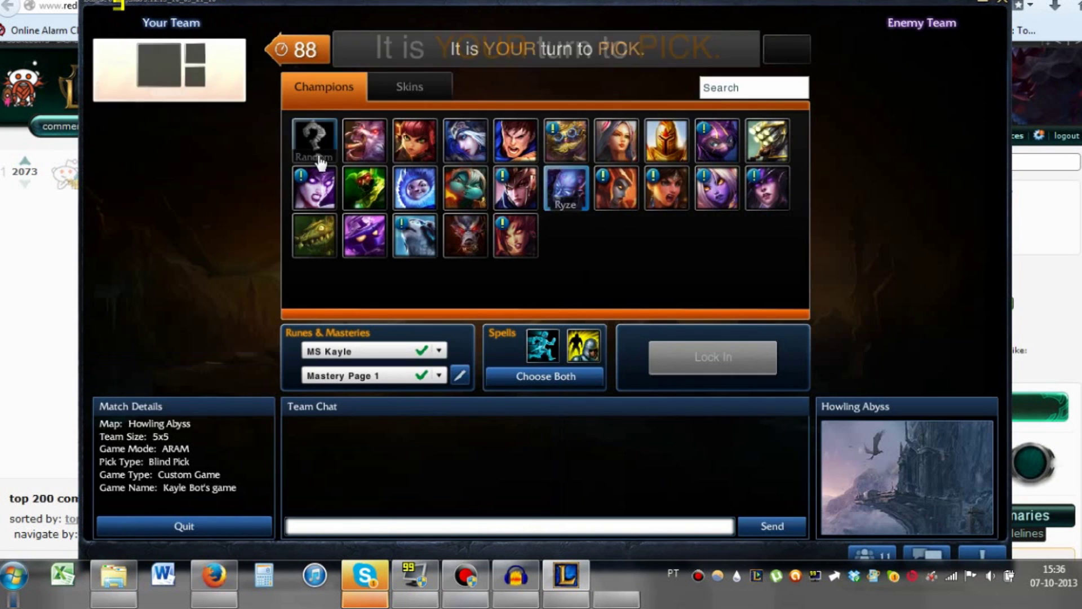
left_click(748, 358)
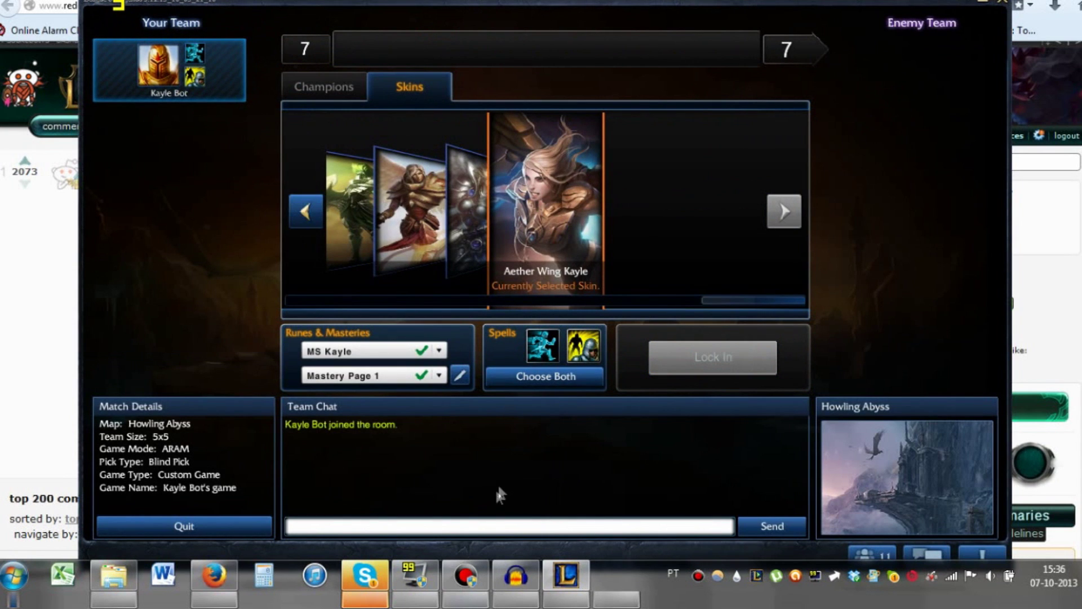
left_click(305, 210)
left_click(306, 210)
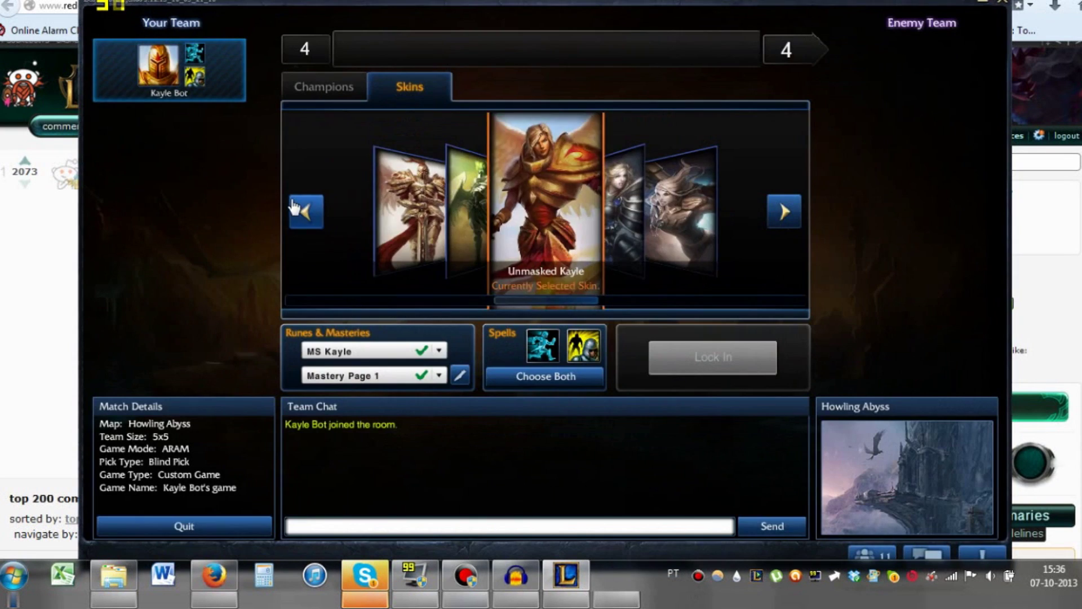
left_click(293, 204)
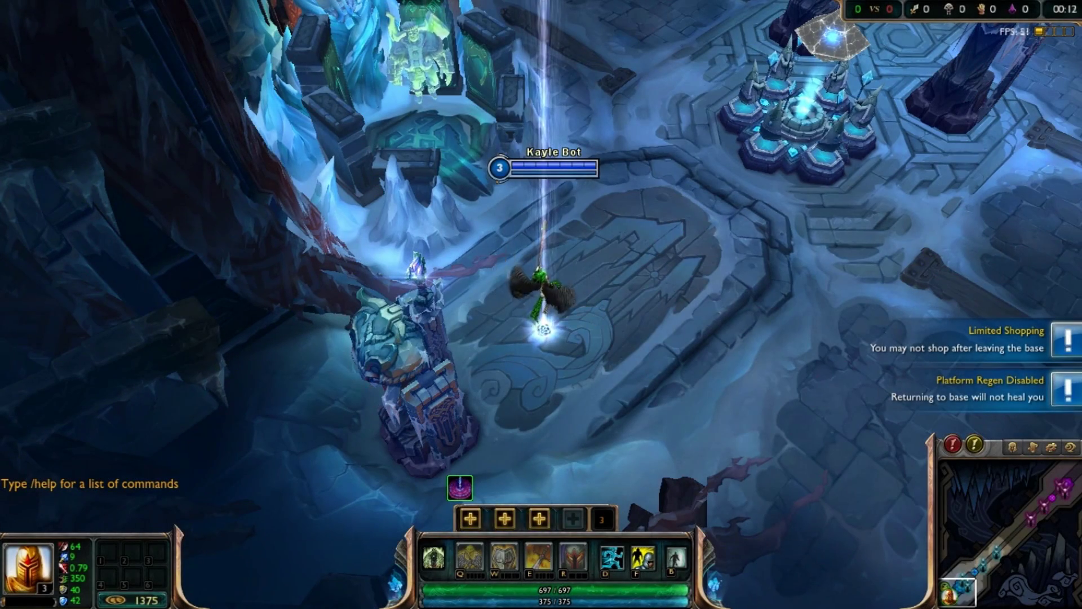
Buy Doran's Ring and two Health Potions from the Kayle mid build in the shop
right_click(713, 161)
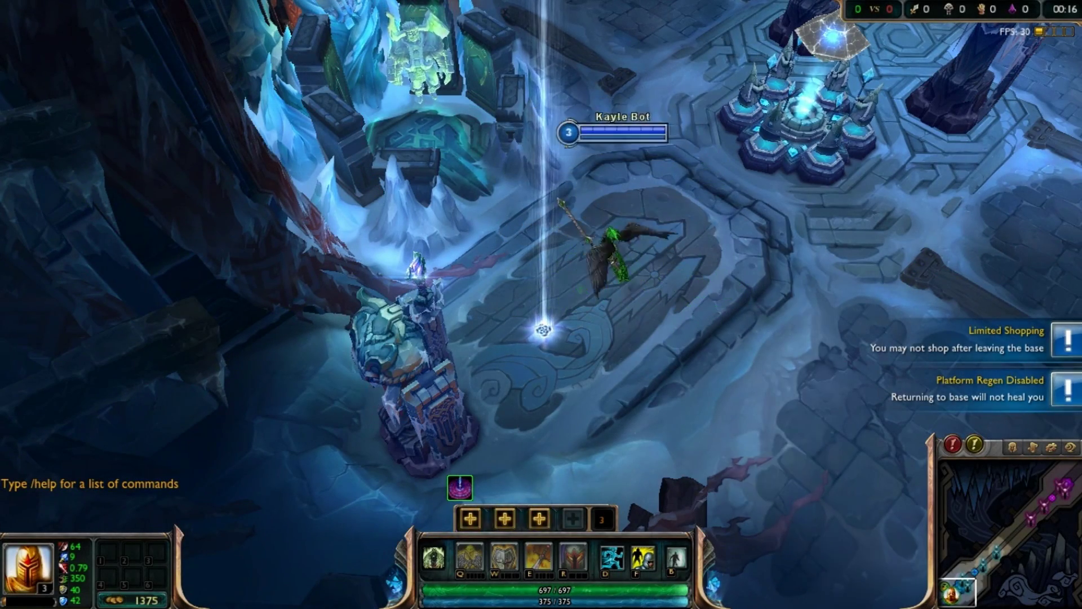
key("p")
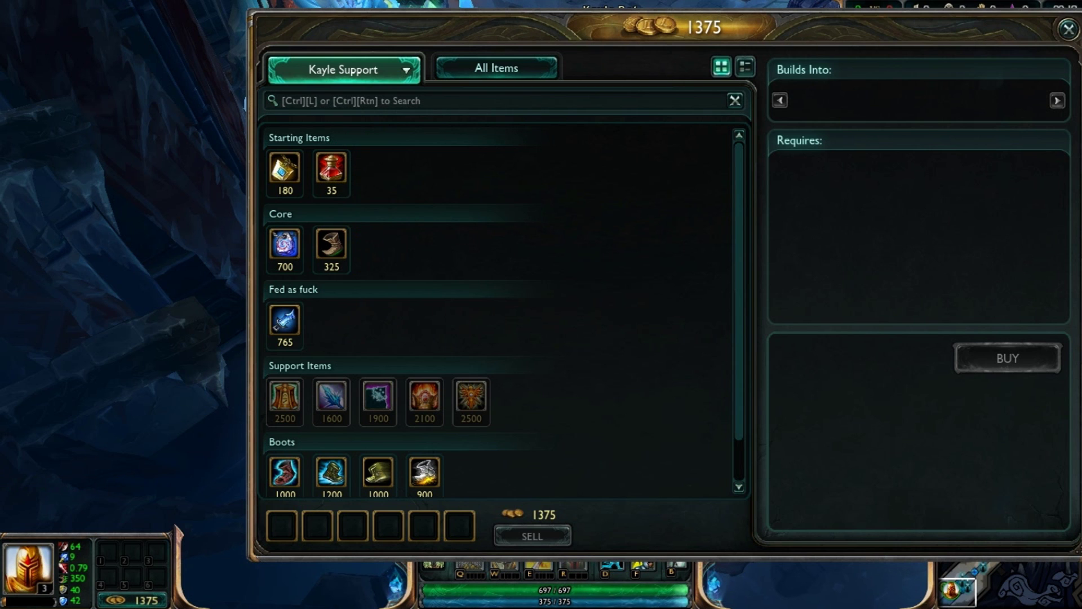
left_click(361, 69)
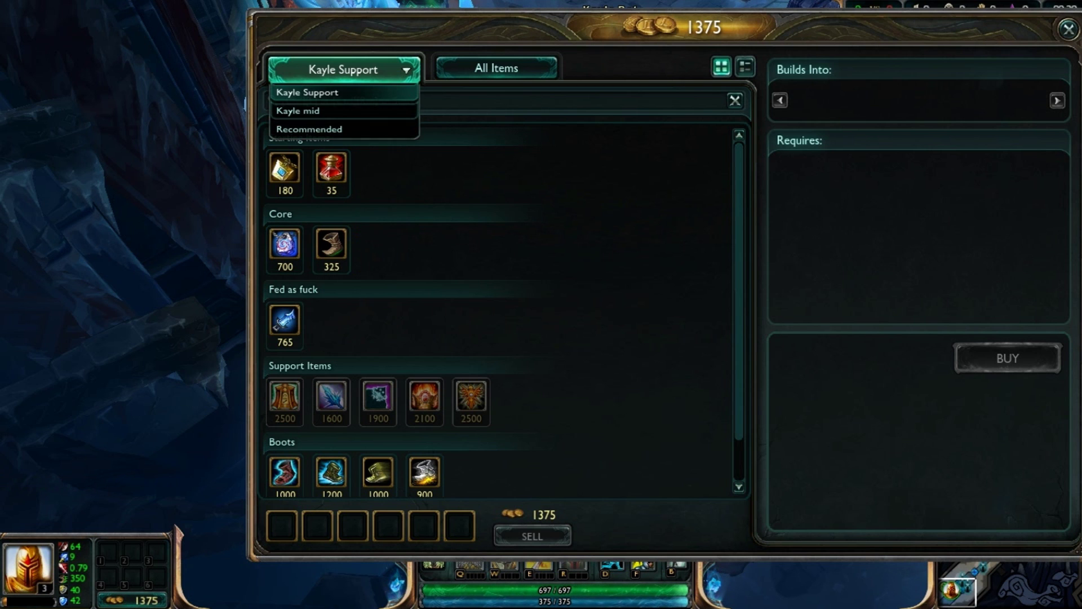
left_click(298, 110)
right_click(285, 168)
right_click(332, 167)
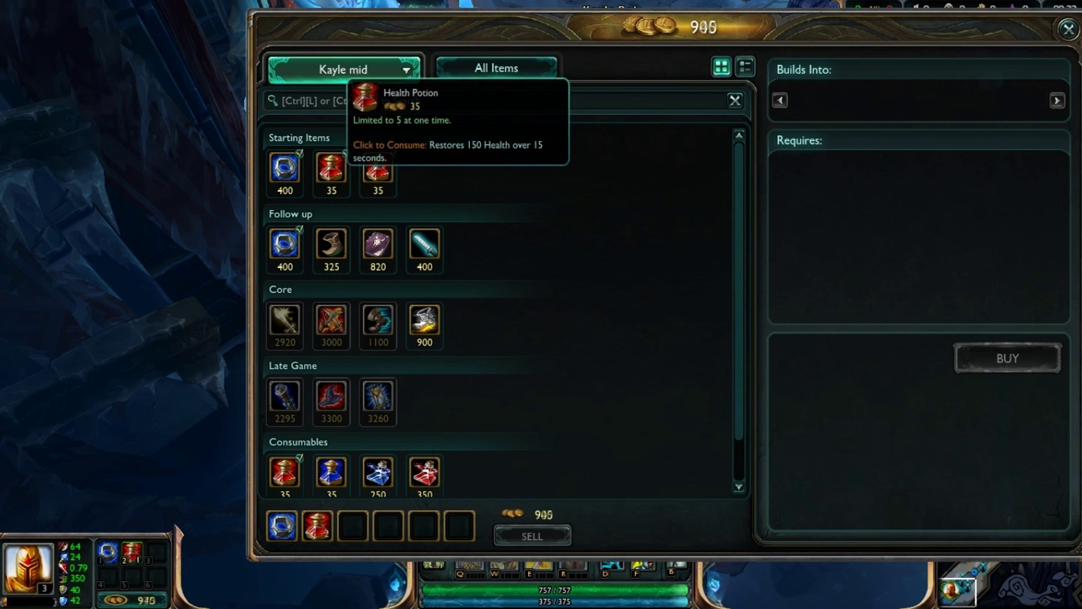
right_click(378, 168)
key("Escape")
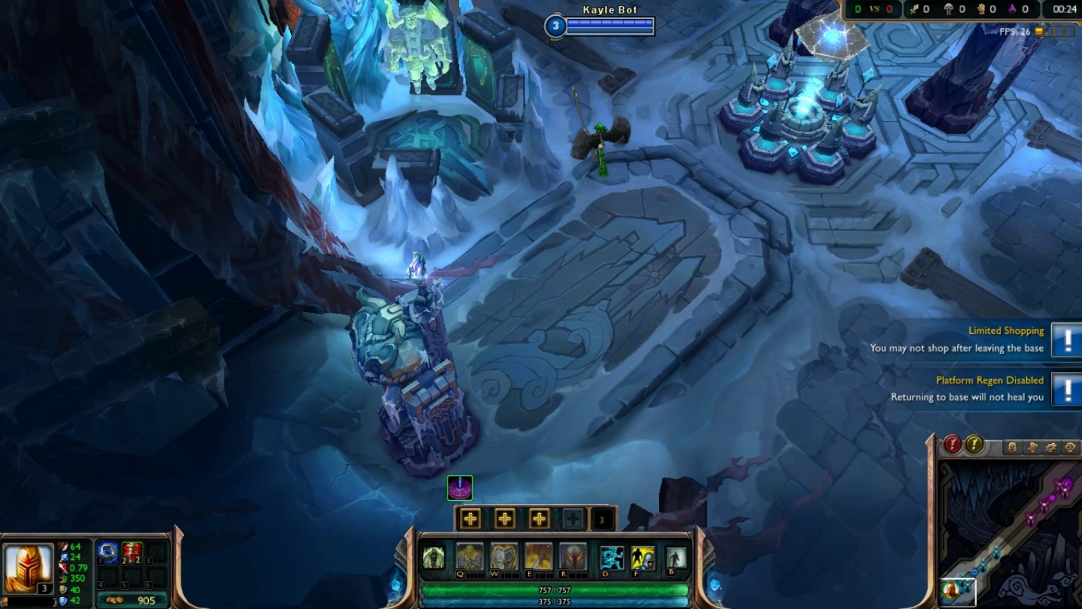
Walk the blue-health-bar Kayle across the platform toward the tower area
right_click(712, 186)
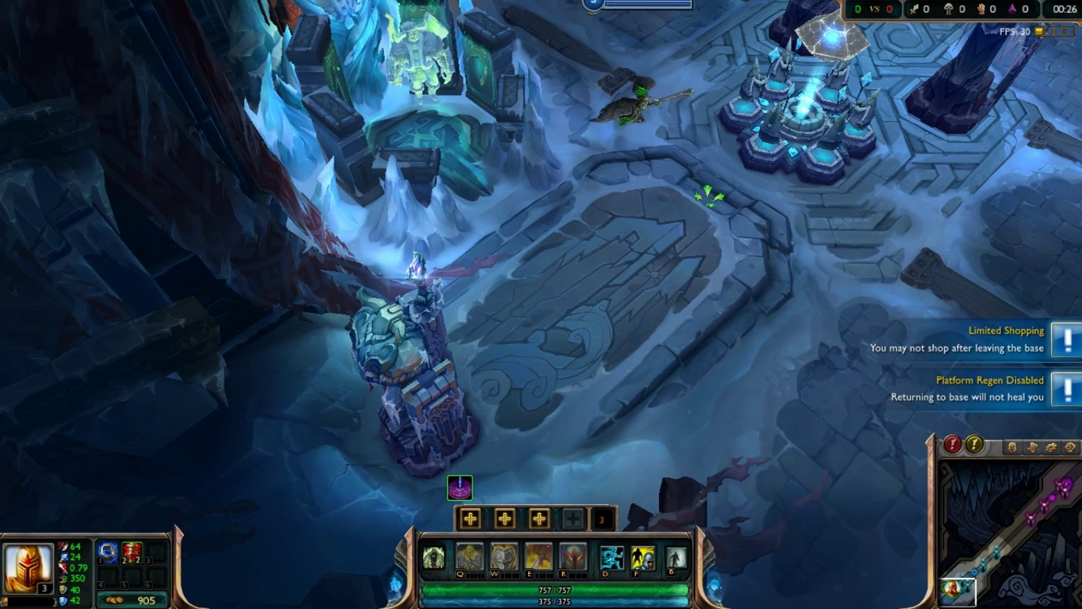
right_click(607, 299)
right_click(684, 316)
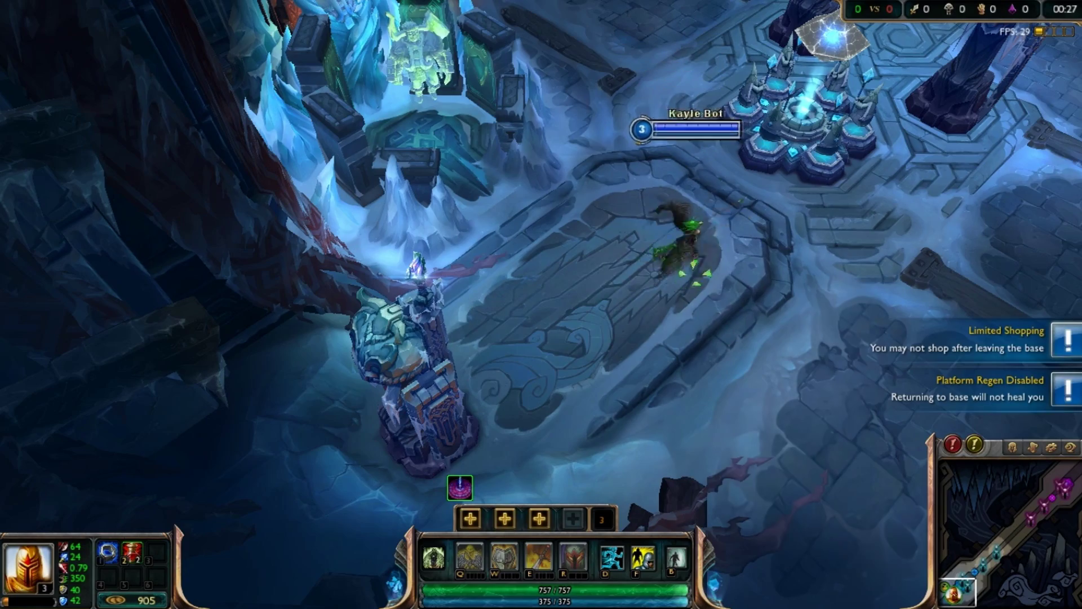